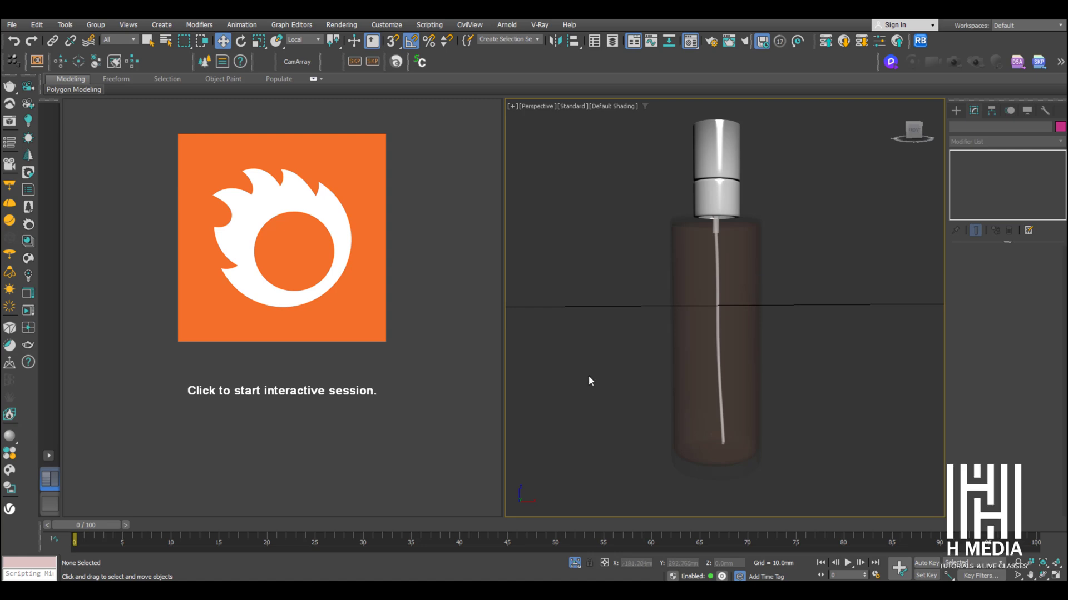
- Create a Corona Decal about 48.03 mm wide and 66.37 mm high over the bottle's body in the front view
key(f)
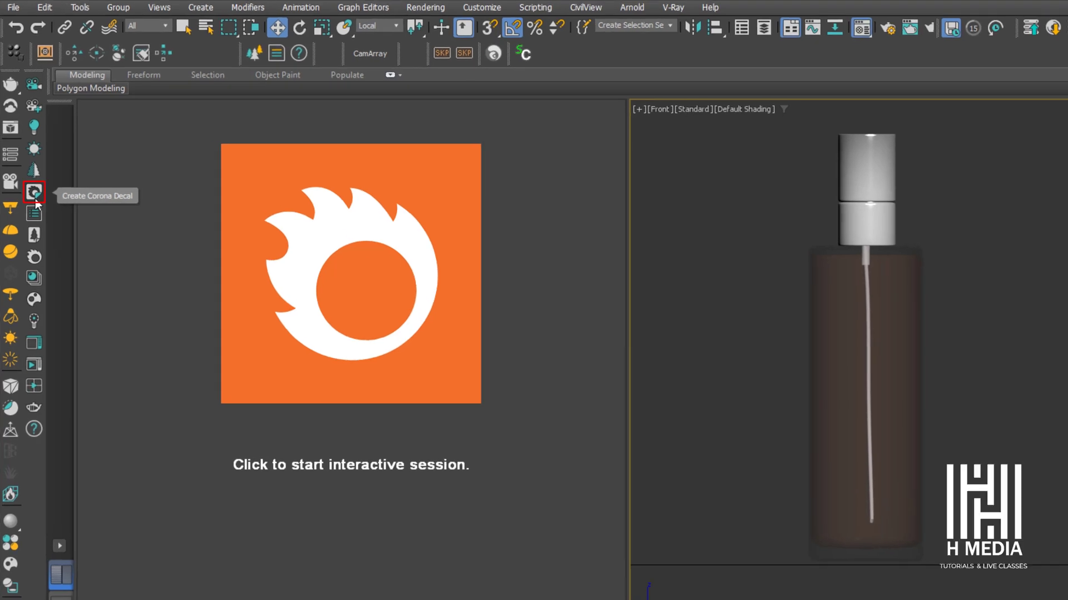
click(34, 196)
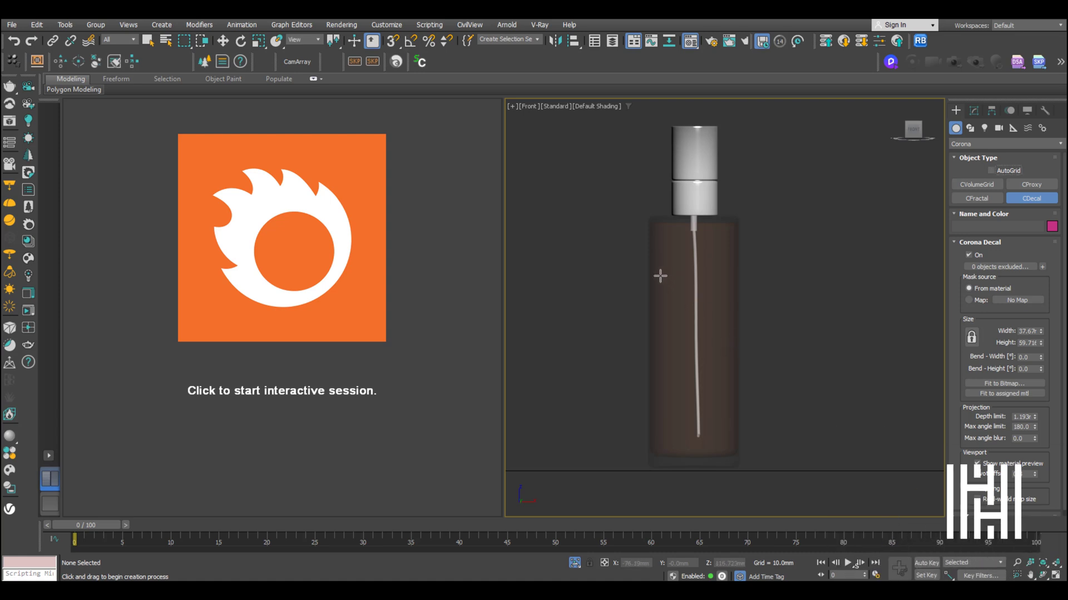
drag(655, 277, 735, 378)
key(w)
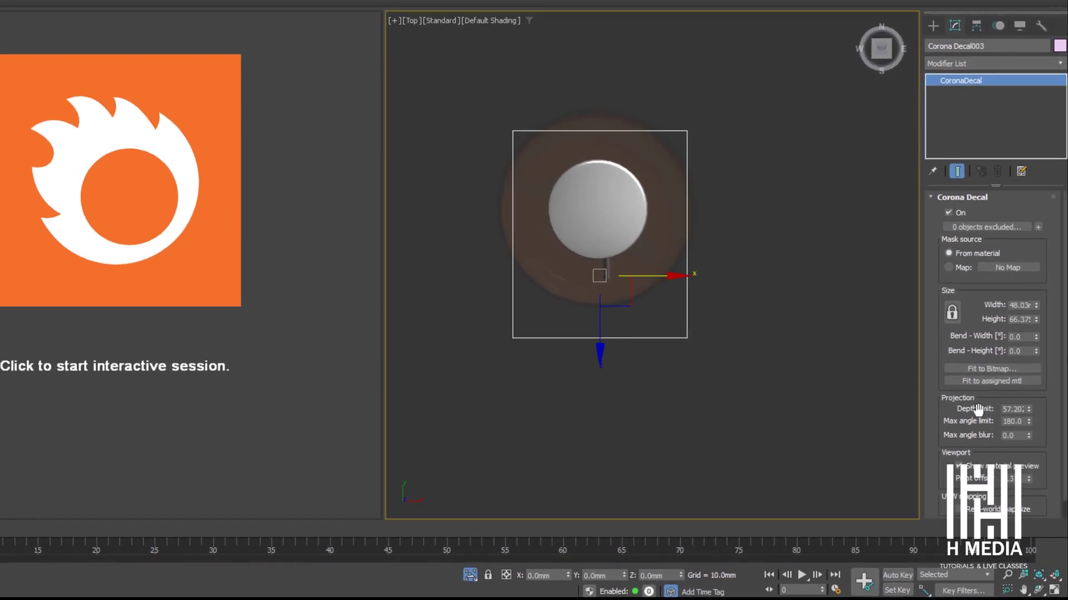
- Set the decal's projection depth limit to 2 mm and move the decal out to the bottle's front surface
scroll(959, 405, down, 1)
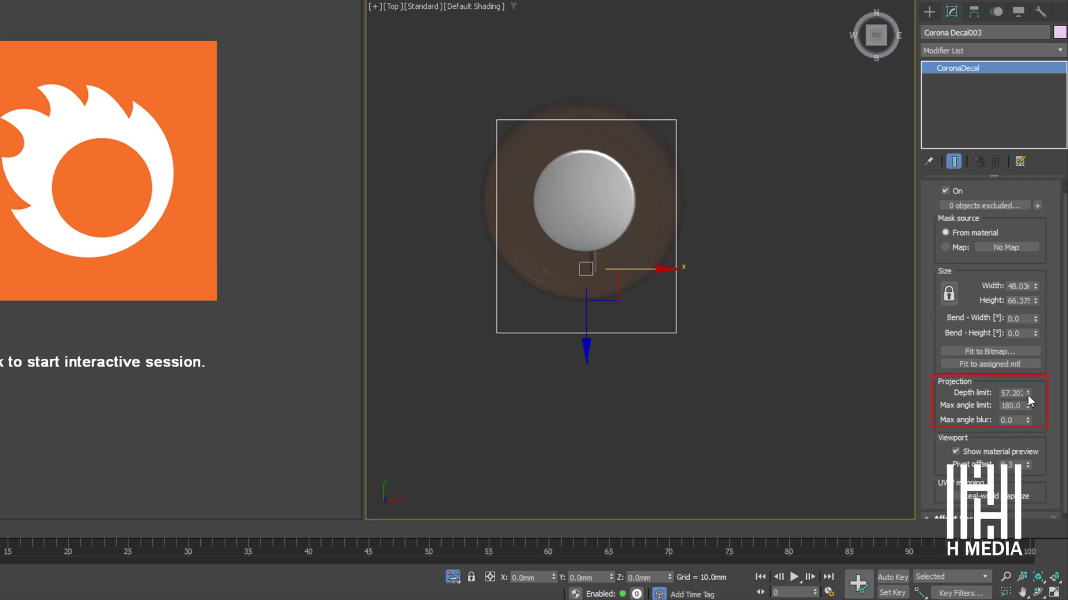
drag(1029, 394, 1037, 464)
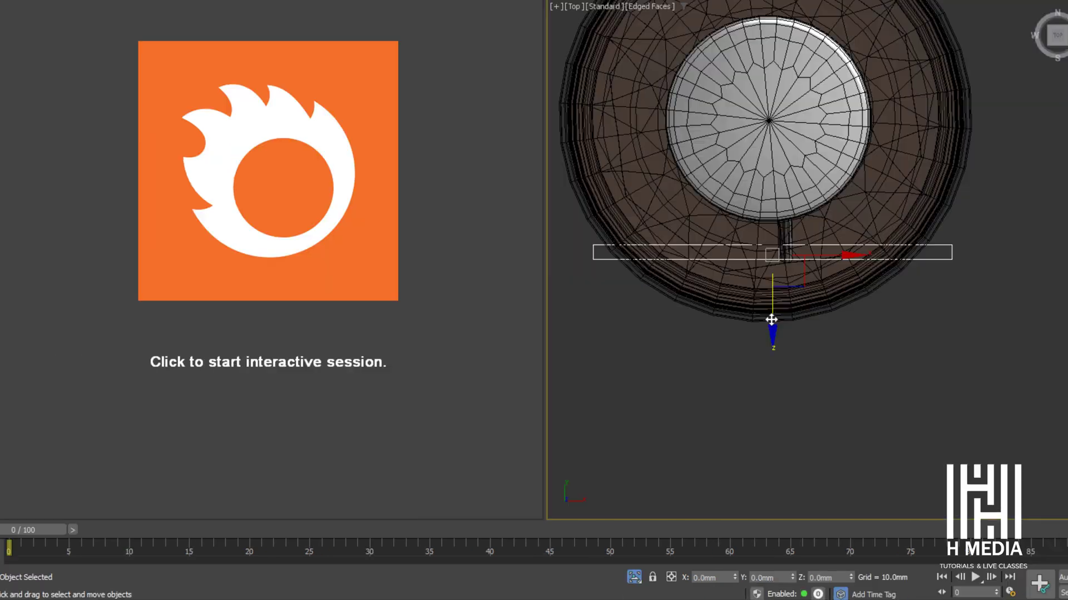
drag(588, 322, 596, 385)
drag(777, 384, 777, 385)
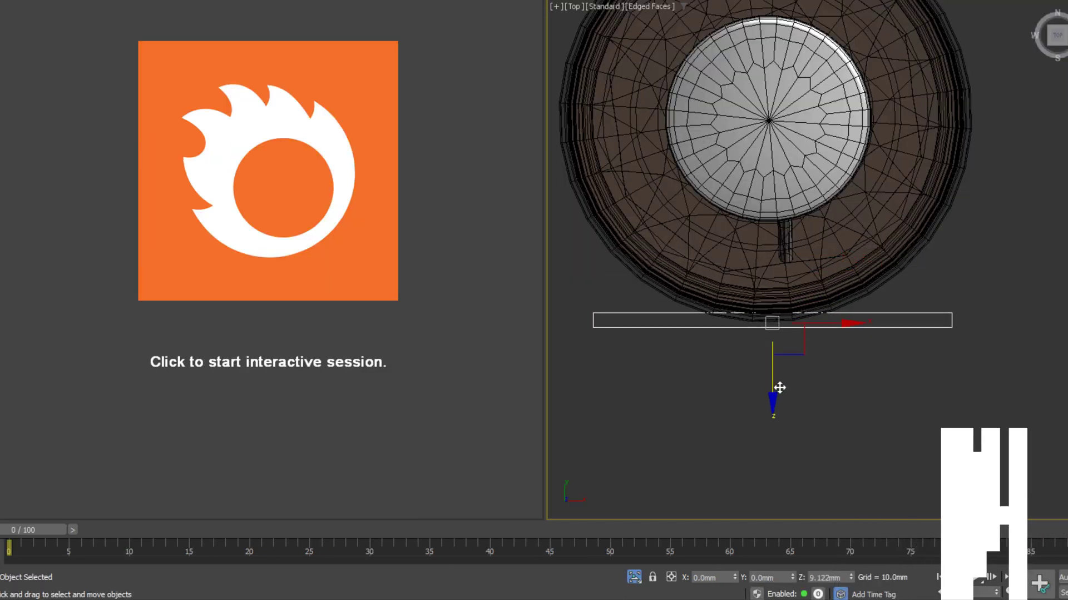
middle_drag(784, 348, 806, 354)
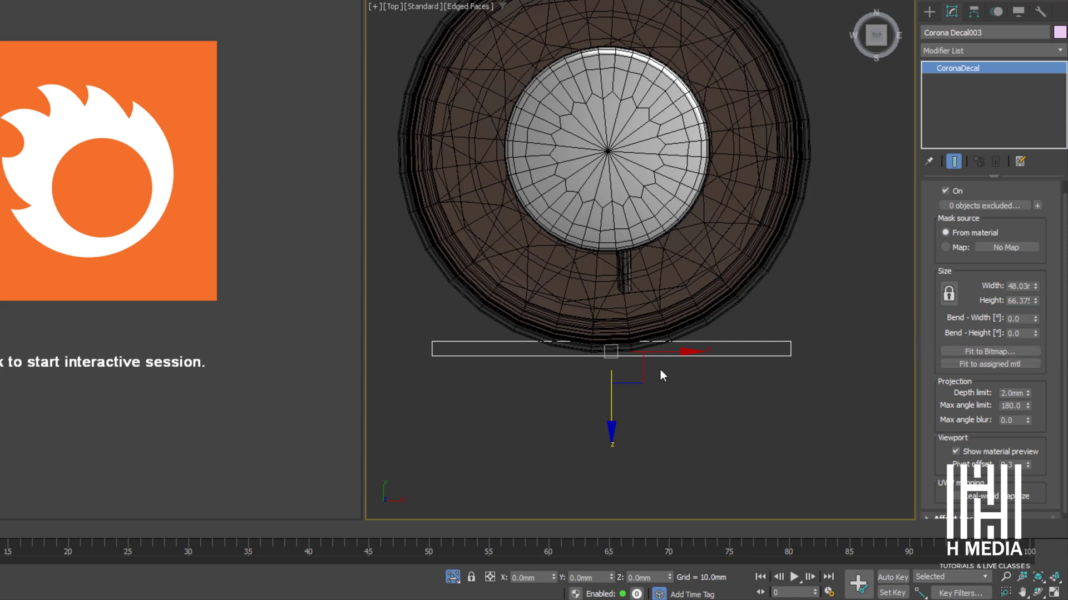
- Bend the decal's width to about 100.2° and nudge its position so it follows the bottle's round wall
drag(1035, 319, 211, 318)
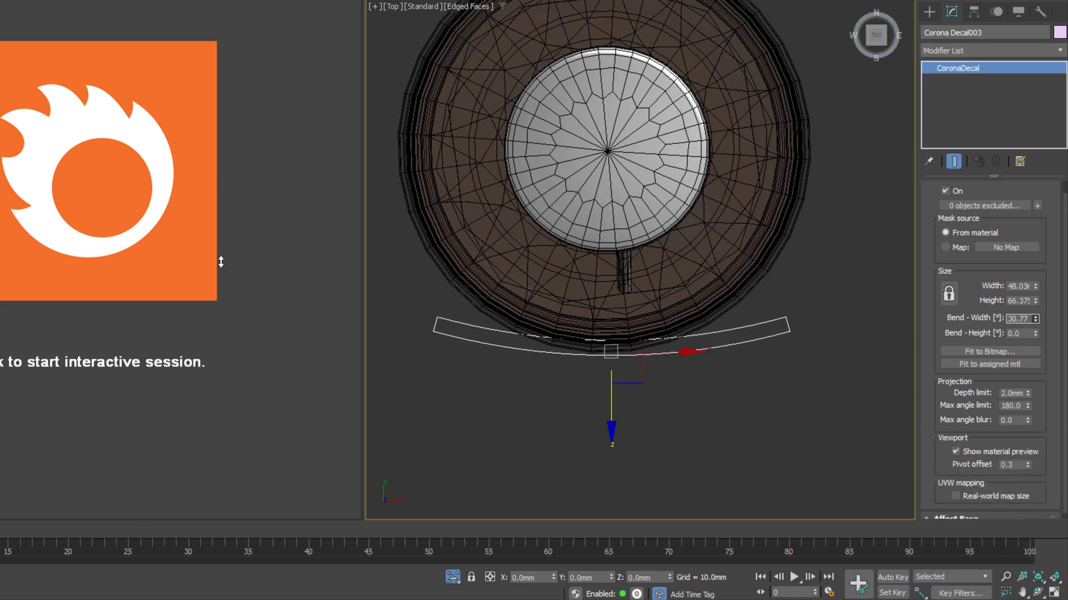
drag(221, 262, 634, 411)
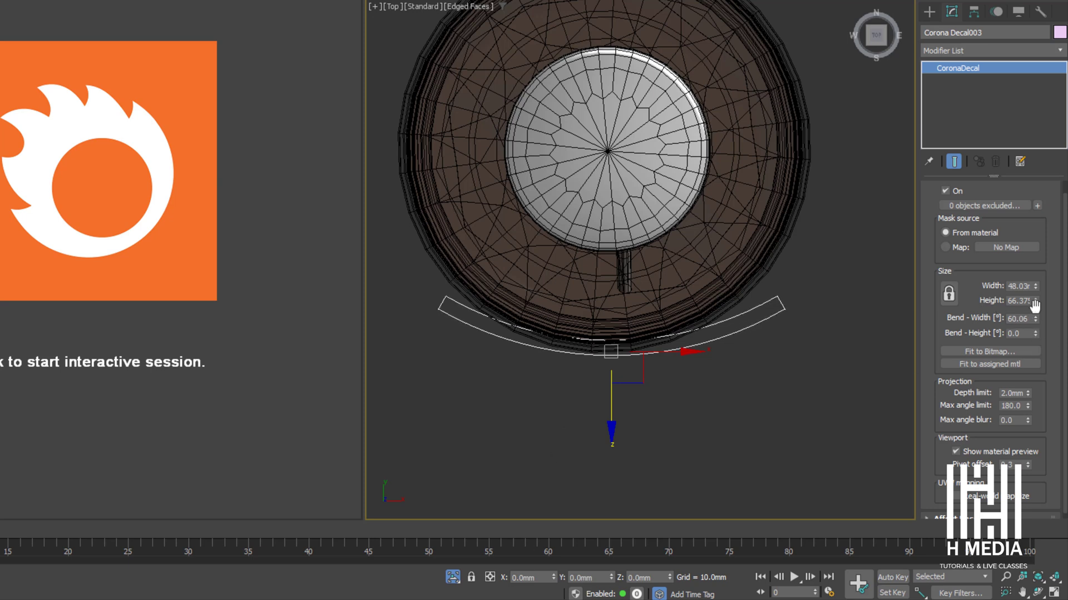
drag(1036, 318, 1034, 280)
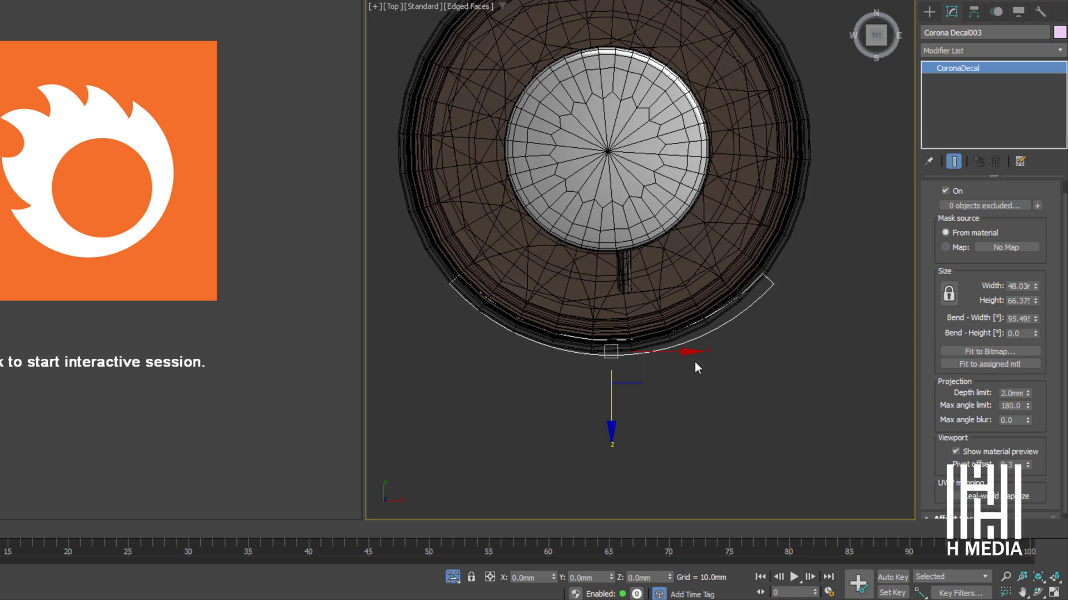
drag(688, 351, 680, 351)
drag(603, 417, 603, 416)
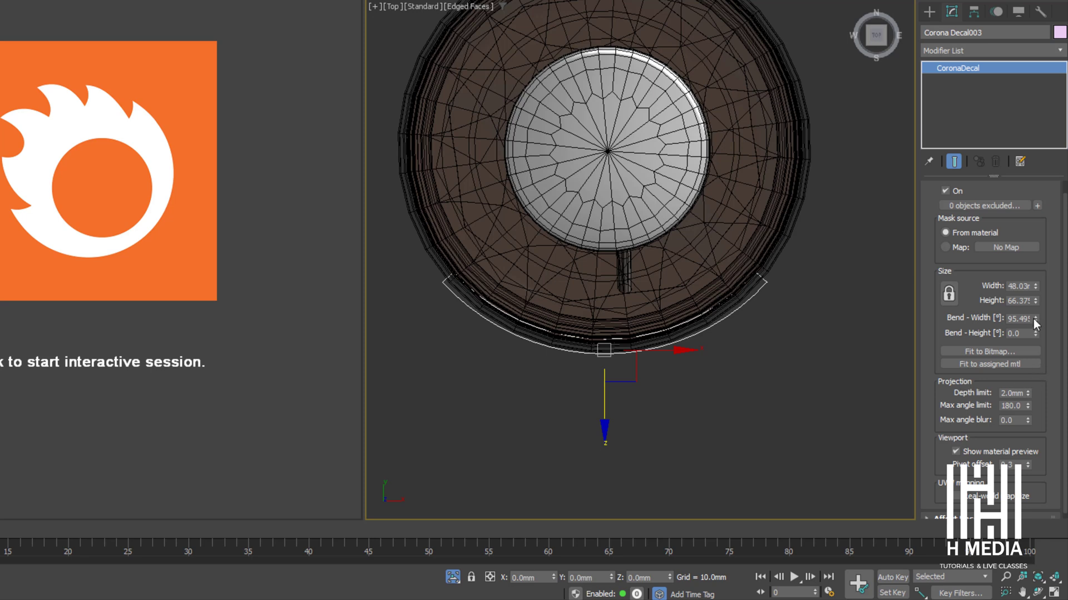
drag(1034, 318, 1035, 312)
- Start the Corona interactive rendering of the bottle from the perspective view
key(f)
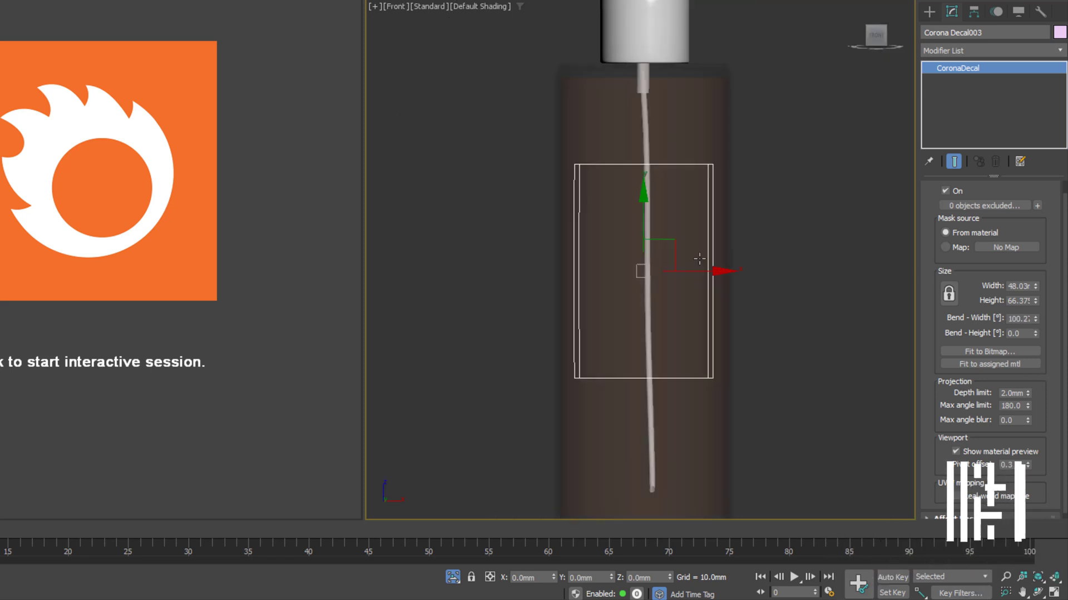
scroll(699, 259, down, 3)
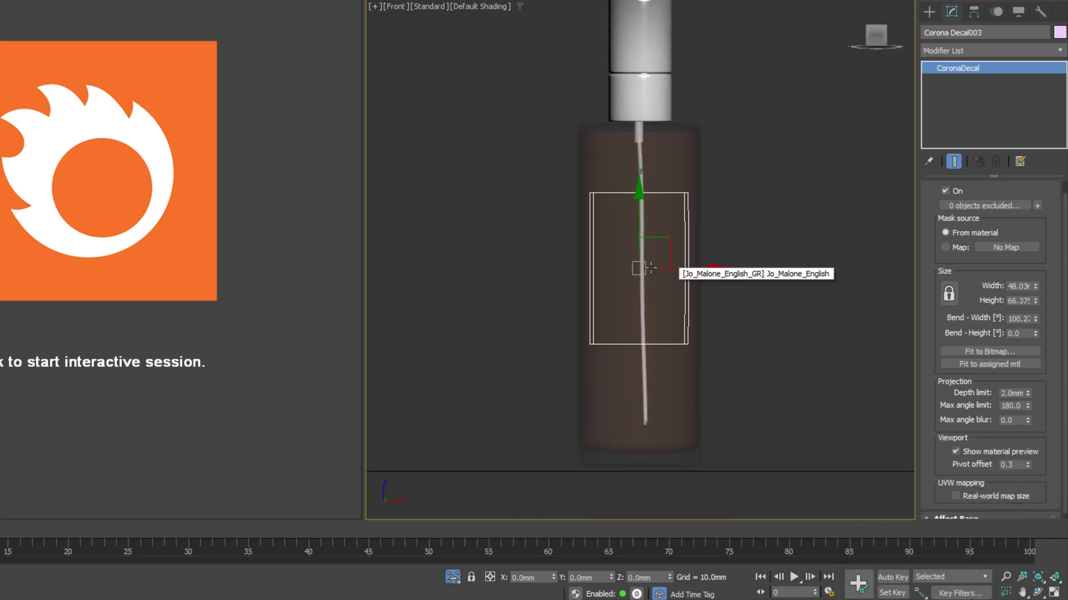
key(p)
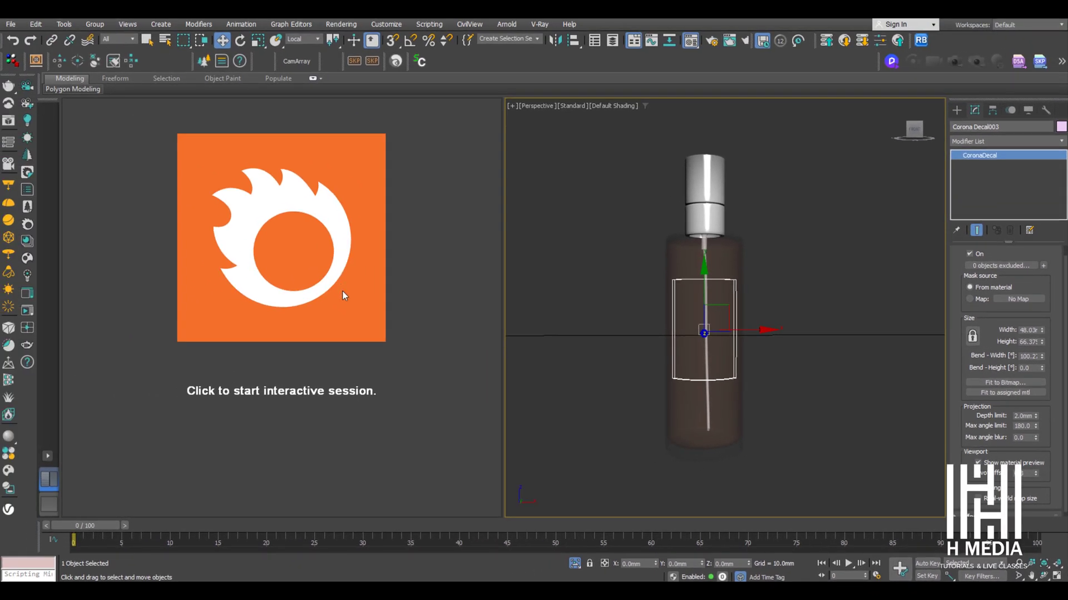
click(343, 292)
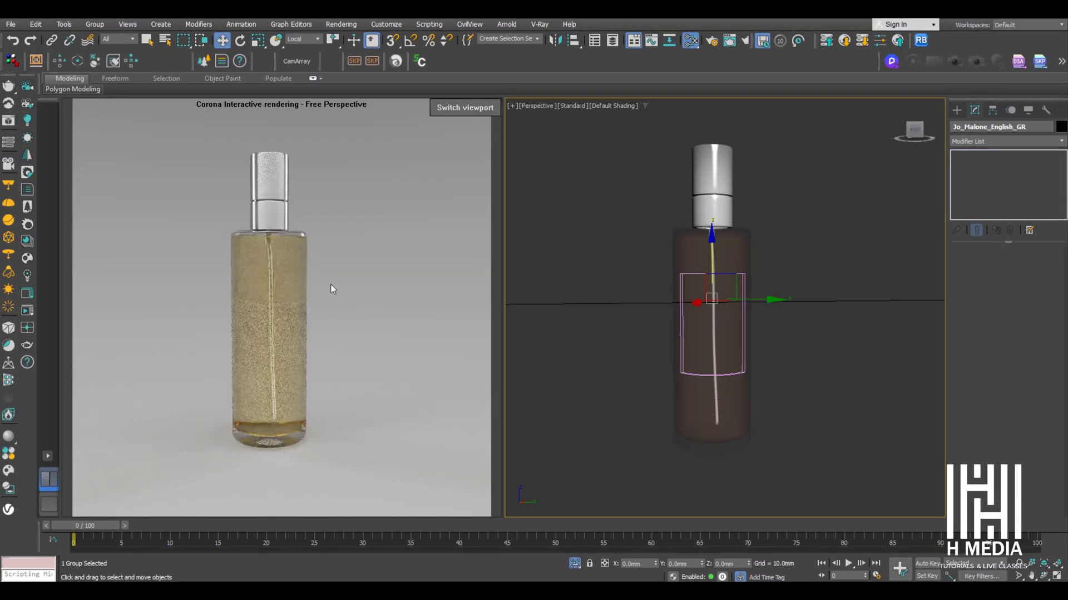
scroll(745, 269, up, 2)
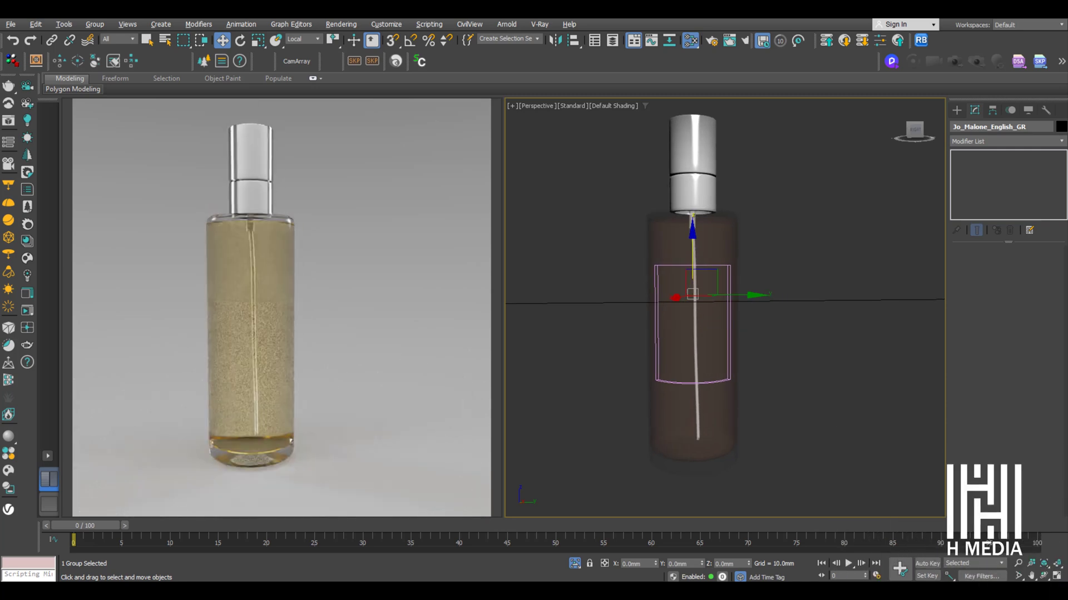
- Create a CoronaPhysicalMtl in the Slate Material Editor and assign it to the decal on the bottle
click(761, 234)
click(690, 41)
right_click(622, 351)
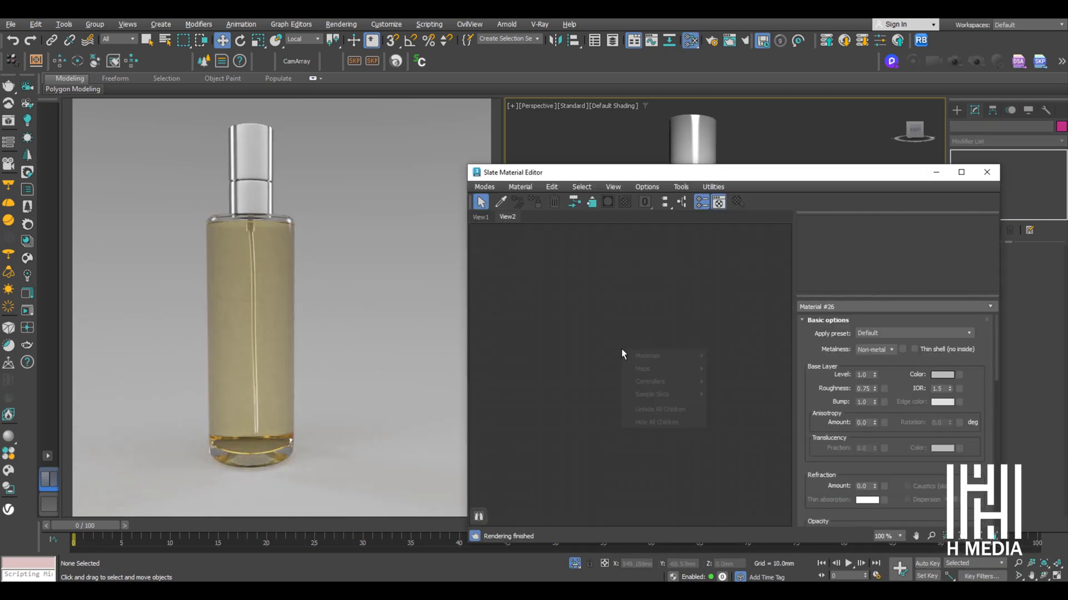
click(856, 380)
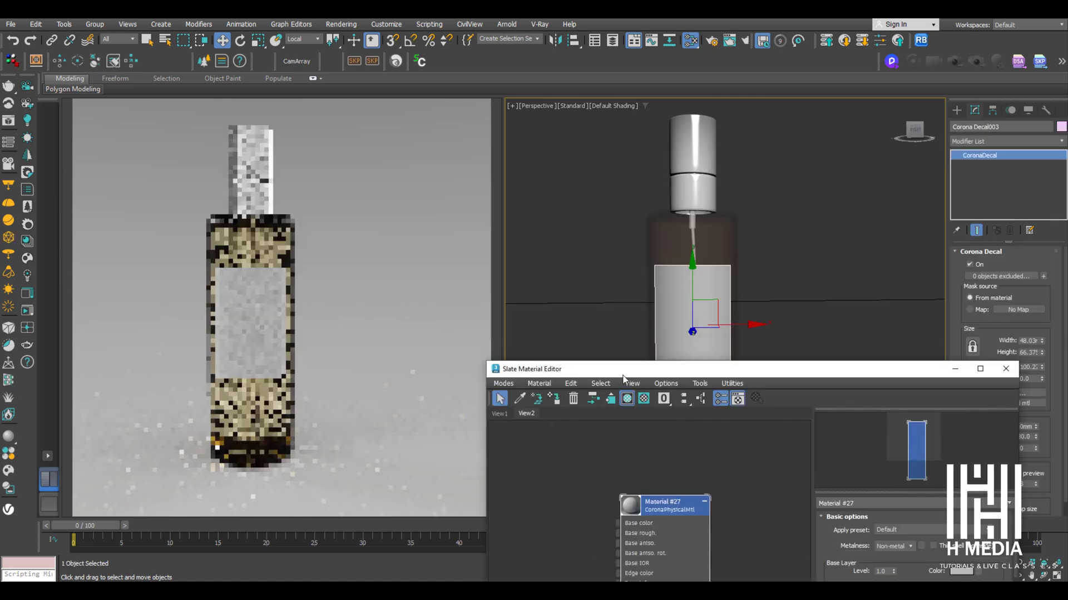
drag(636, 365, 662, 444)
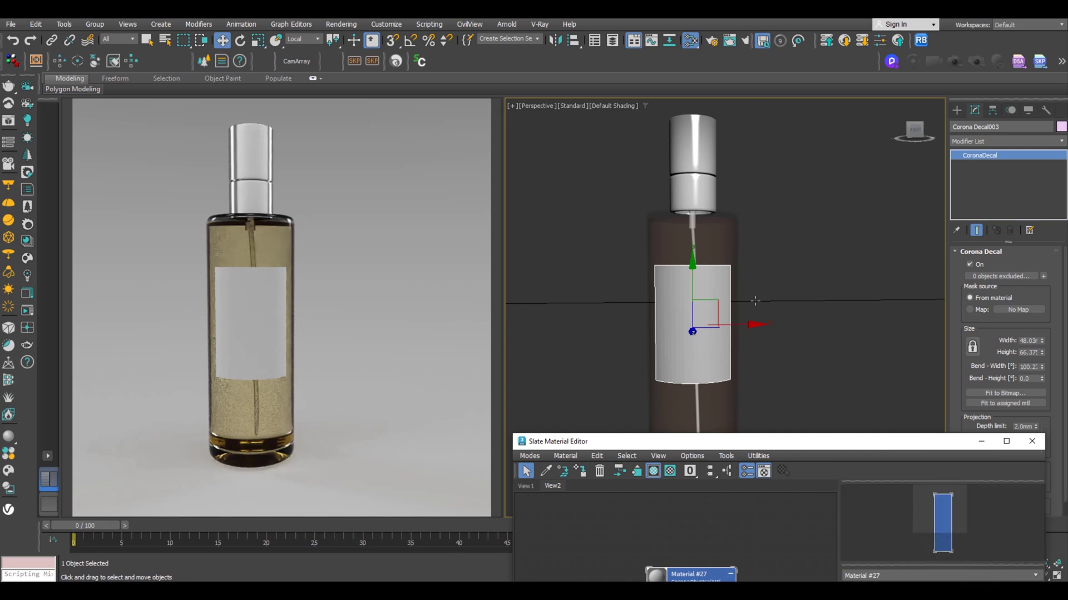
mouse_move(729, 281)
alt+middle_down()
mouse_move(695, 283)
mouse_move(725, 285)
alt+middle_up()
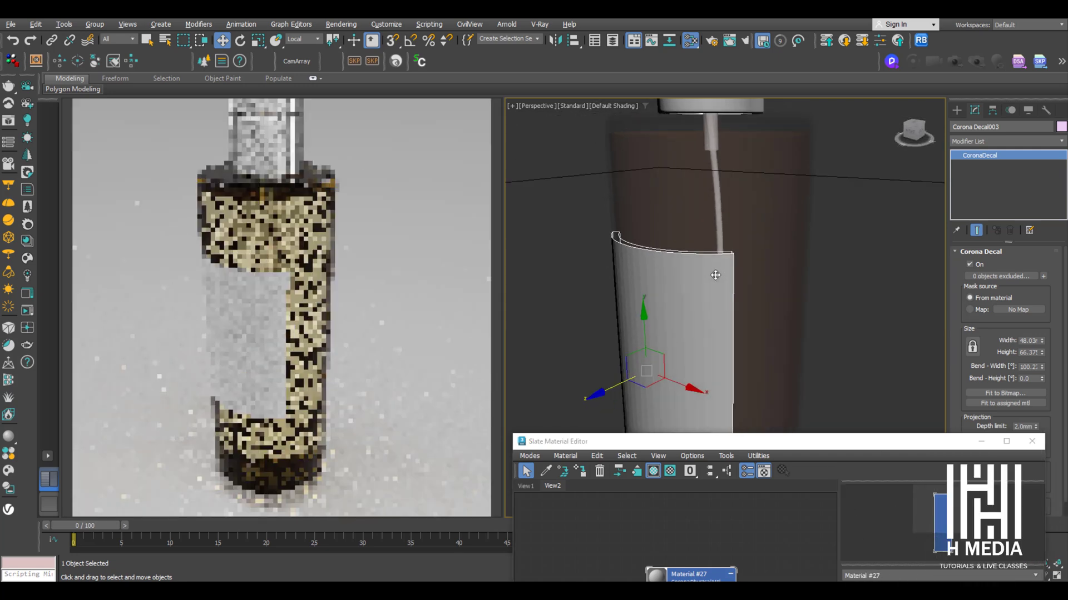
scroll(725, 286, up, 3)
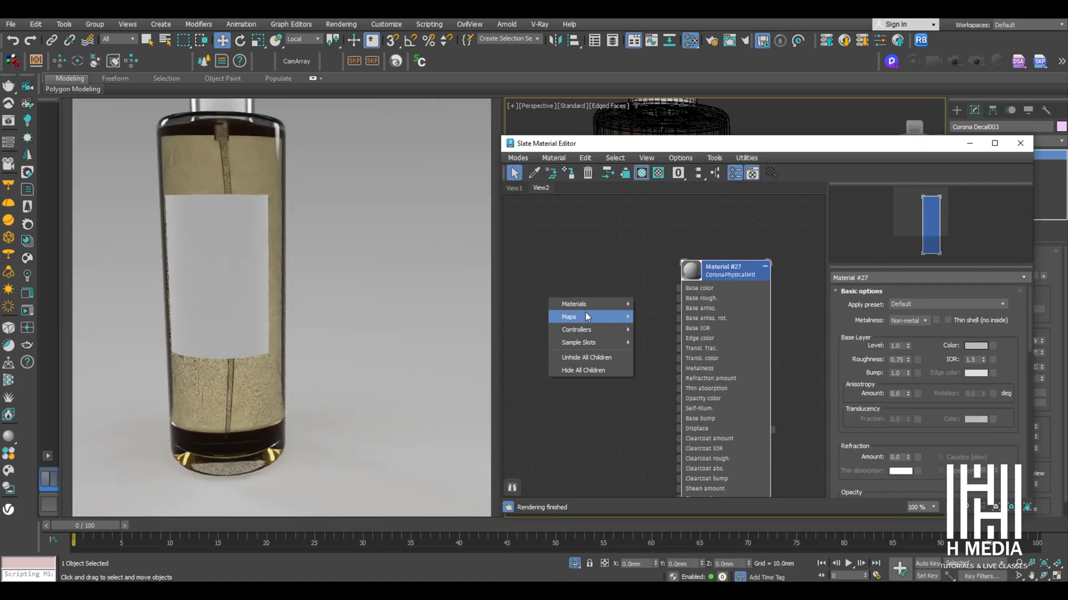
- Load the jo malone Sticker_01 image as a Bitmap map and connect it to the decal material's Base color
mouse_move(581, 317)
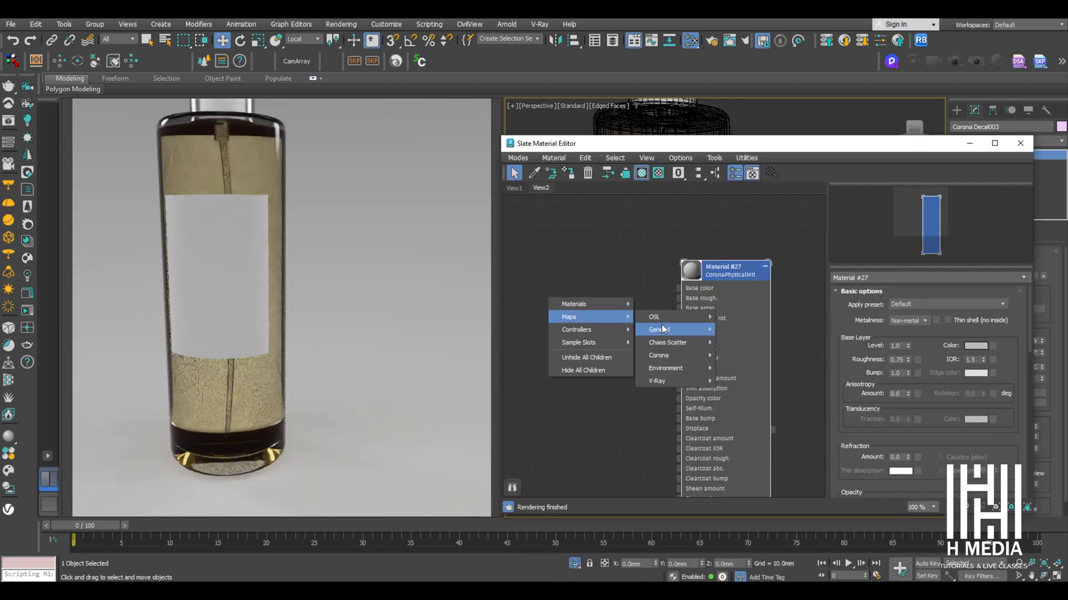
mouse_move(668, 329)
click(739, 64)
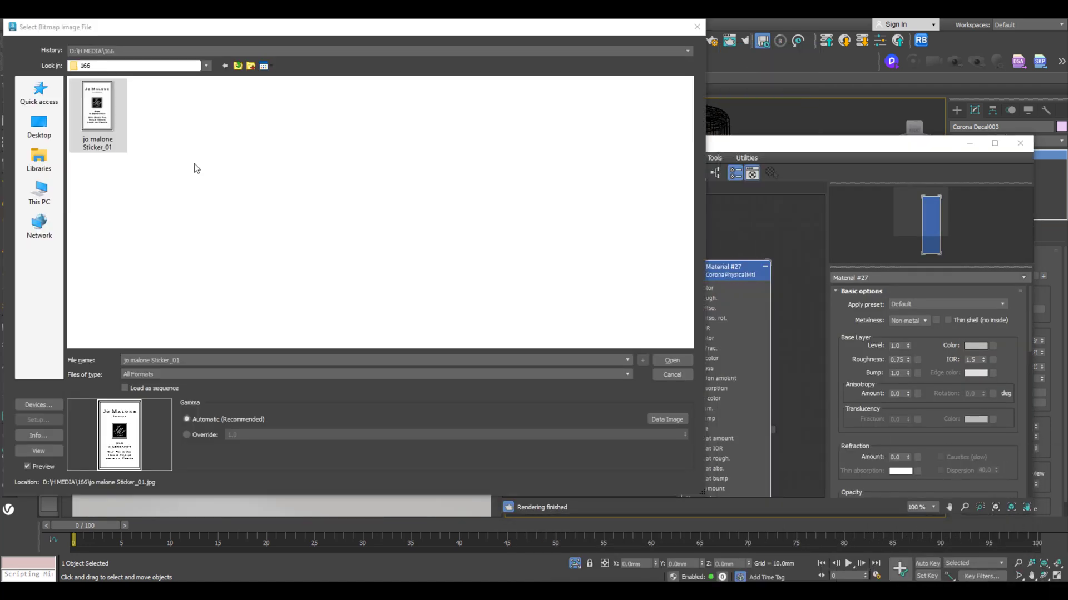
double_click(96, 115)
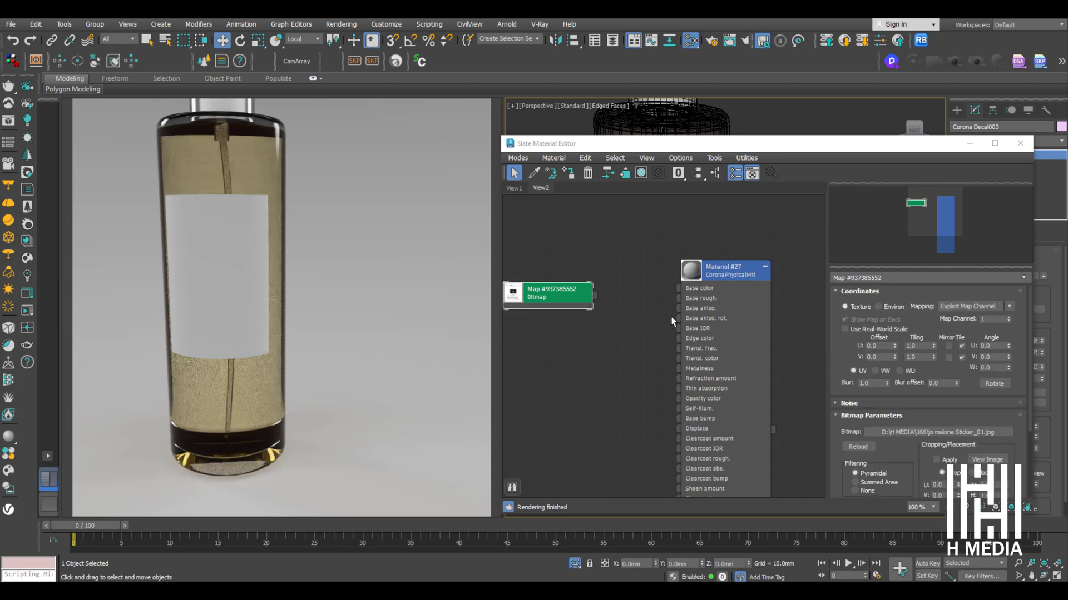
drag(570, 301, 641, 328)
drag(673, 295, 678, 288)
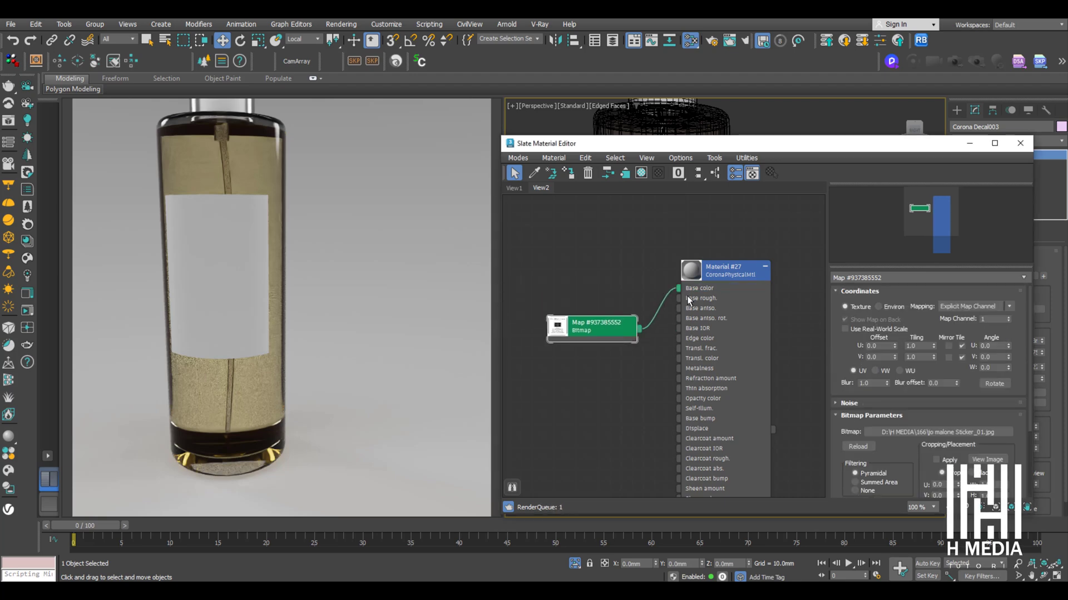
drag(674, 143, 727, 415)
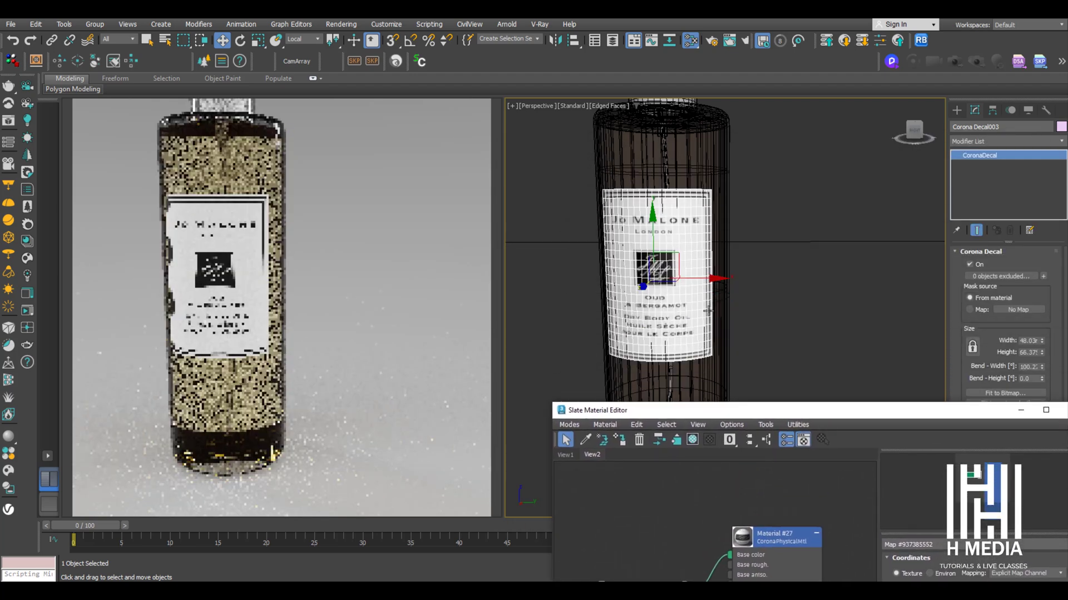
scroll(698, 236, up, 3)
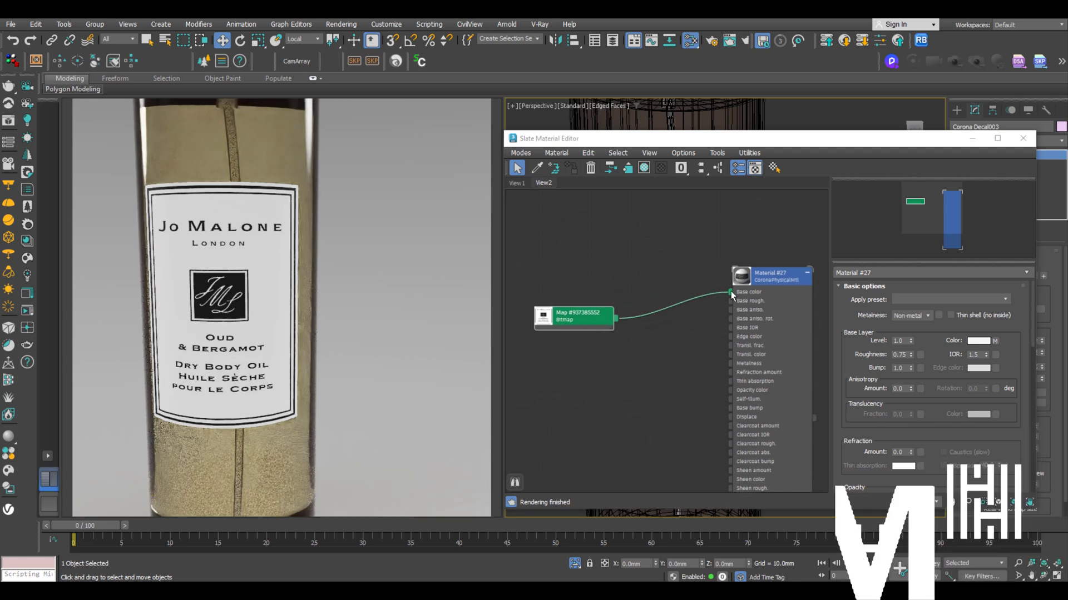
- Disconnect the label bitmap from Base color and feed it into a new Output map with Invert enabled
drag(730, 292, 626, 292)
mouse_move(656, 313)
mouse_move(751, 325)
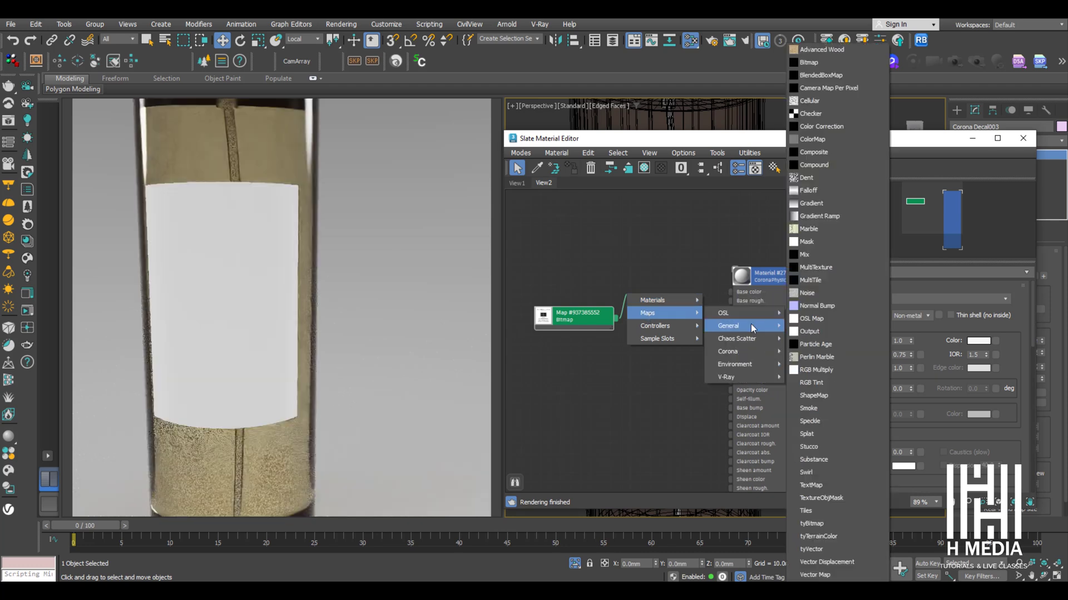
click(838, 332)
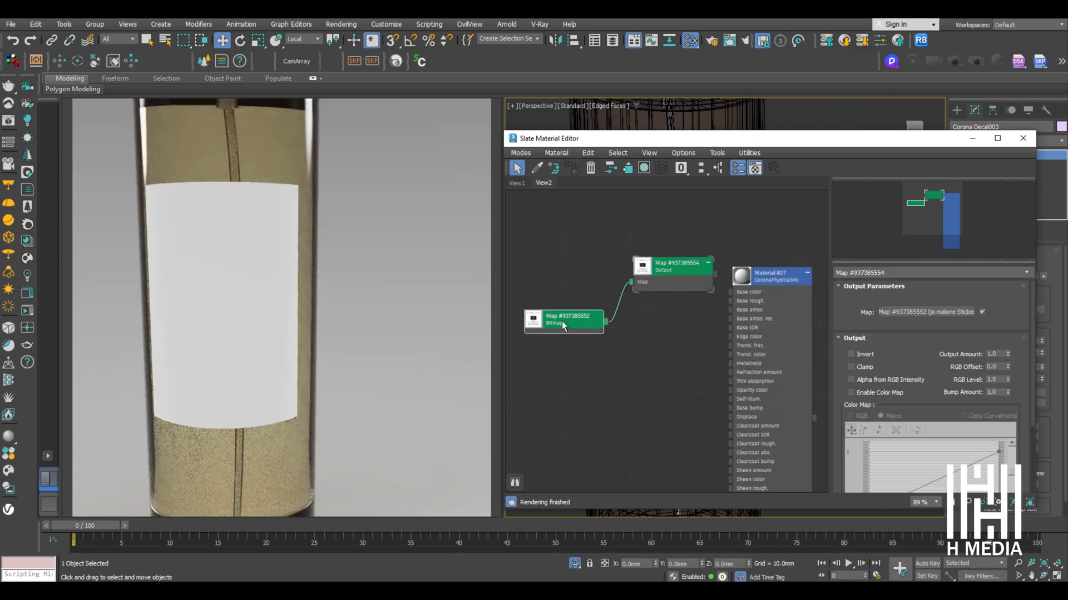
scroll(586, 302, down, 2)
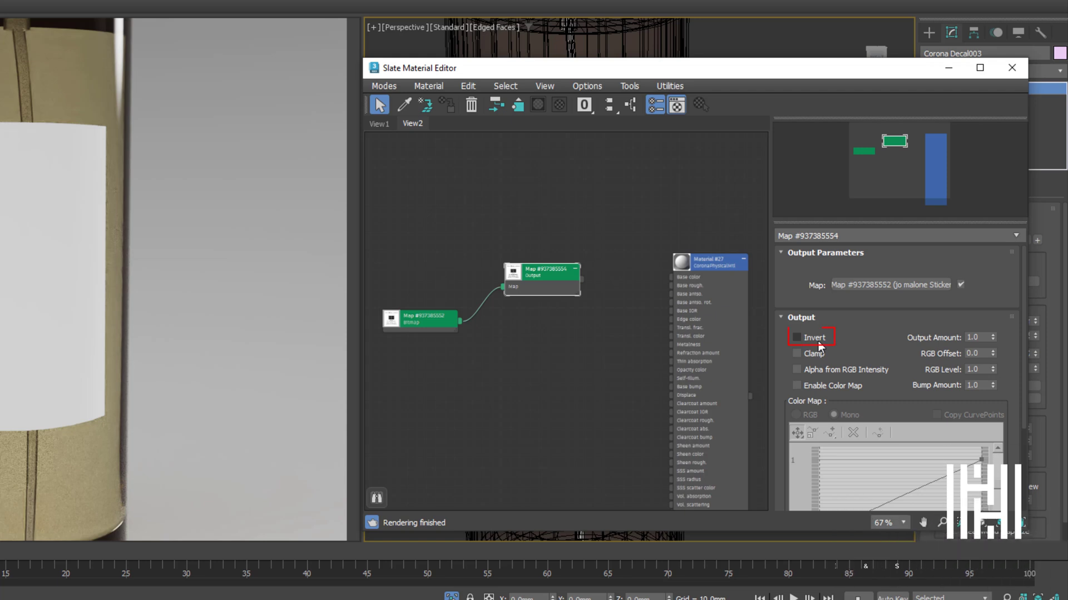
click(813, 337)
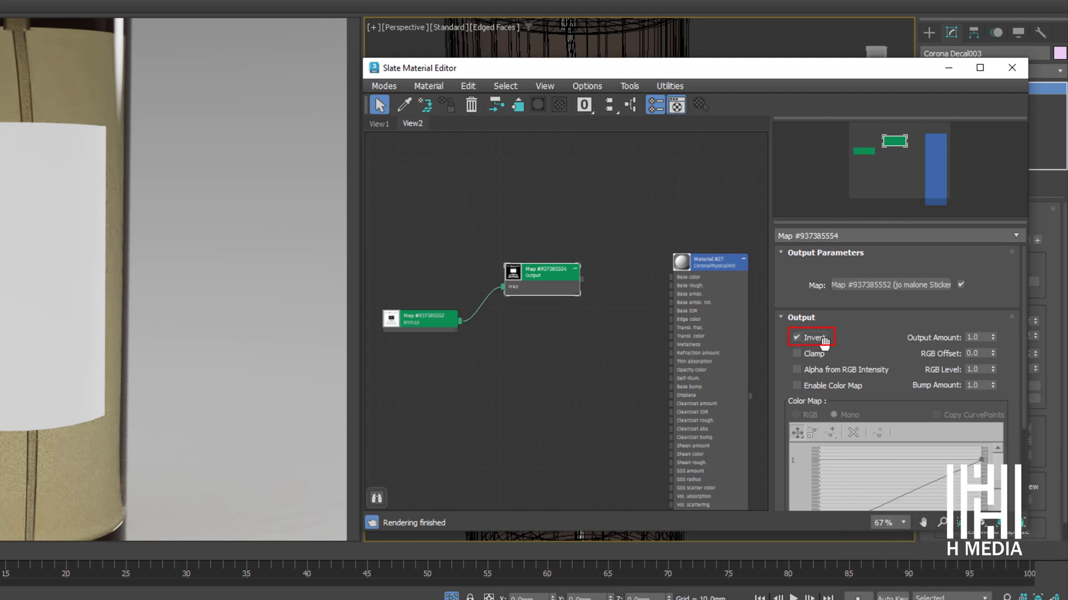
- Preview the inverted Output map in an enlarged window, close it, and connect the map to the material's Opacity color
right_click(549, 276)
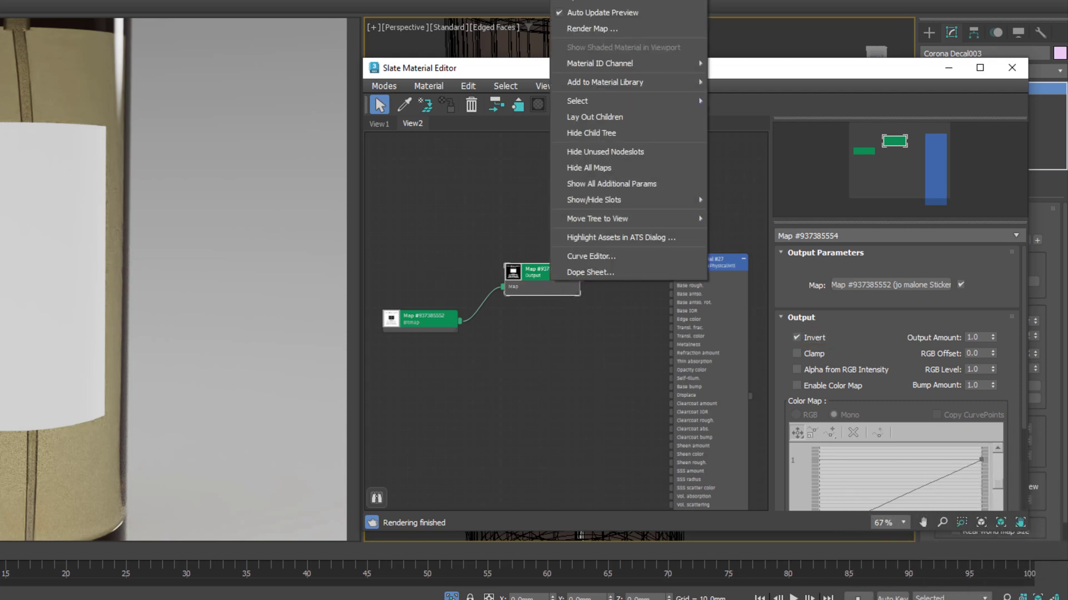
click(573, 273)
drag(726, 307, 71, 29)
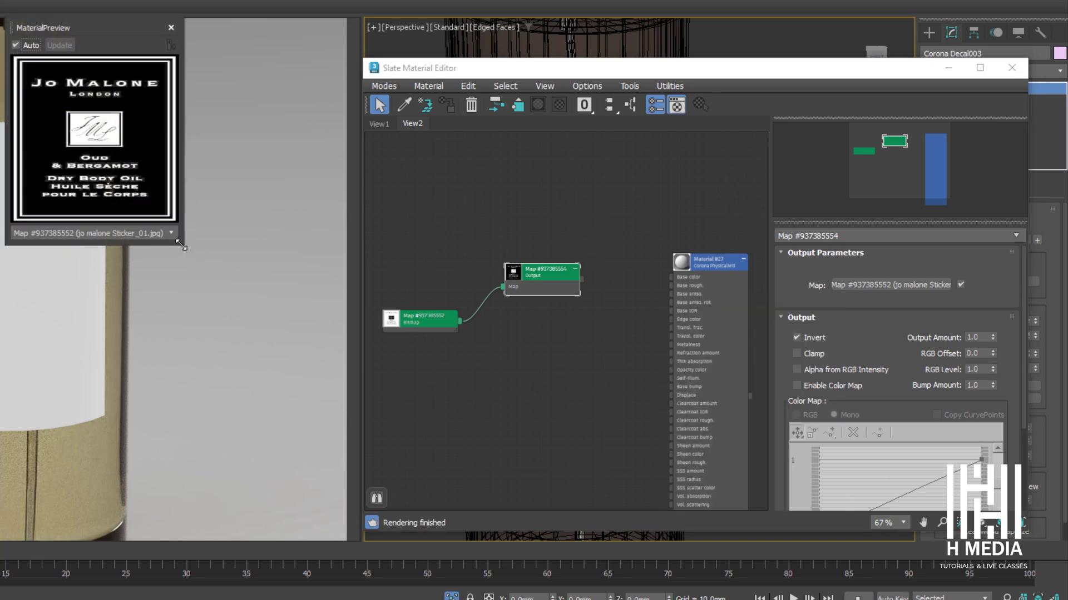
drag(184, 246, 349, 450)
click(342, 26)
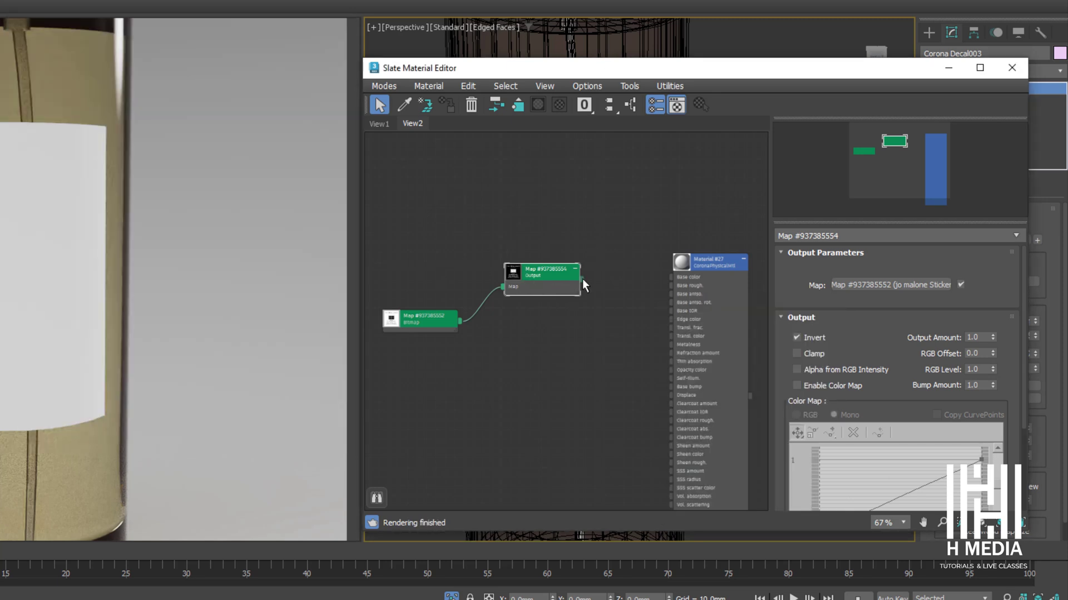
drag(582, 280, 631, 376)
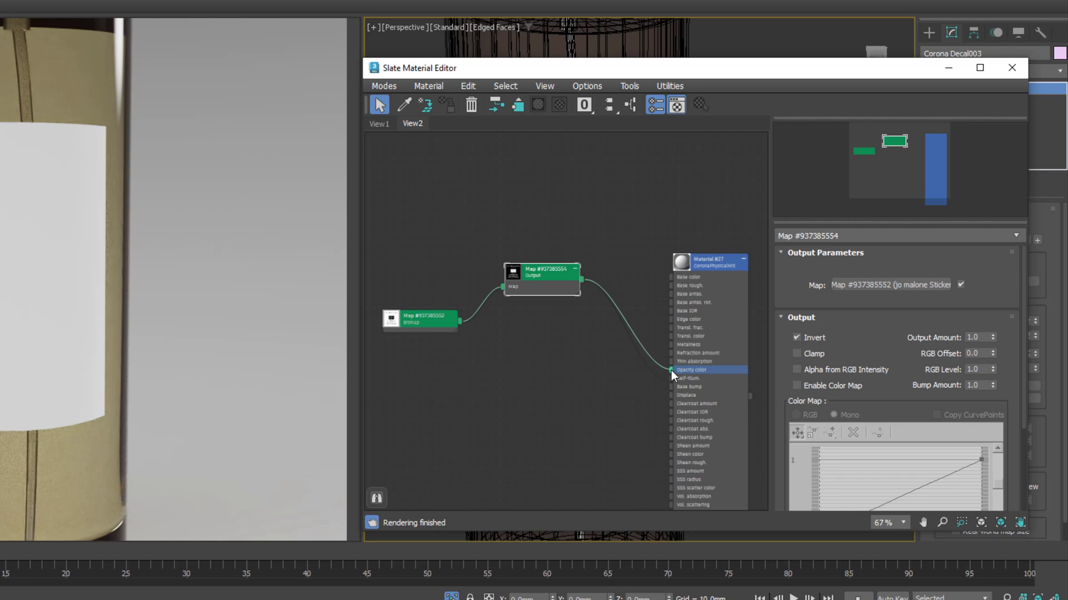
- Connect the inverted Output map to the label material's Opacity color and set its base color to black
drag(672, 370, 670, 369)
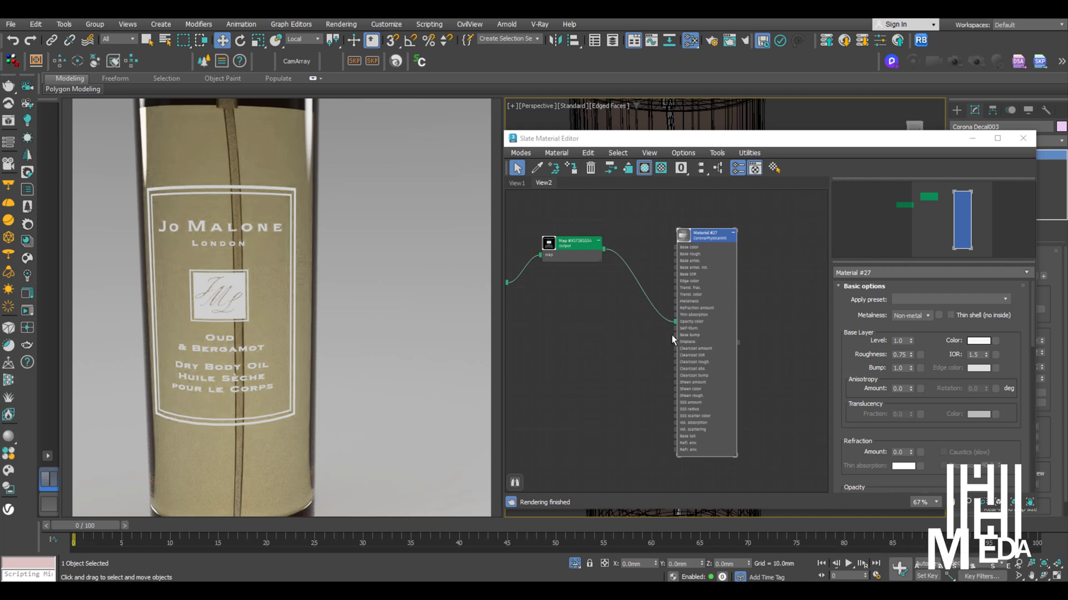
click(976, 342)
drag(795, 274, 798, 222)
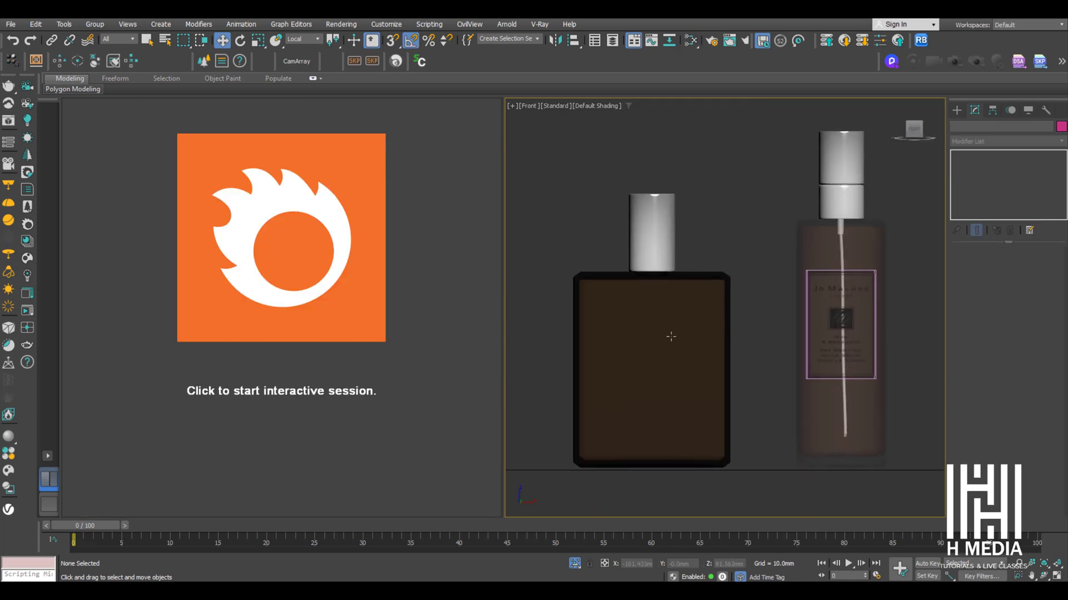
- Create a Corona Decal about 50 mm wide and 75 mm high over the front of the square bottle
middle_drag(671, 336, 683, 331)
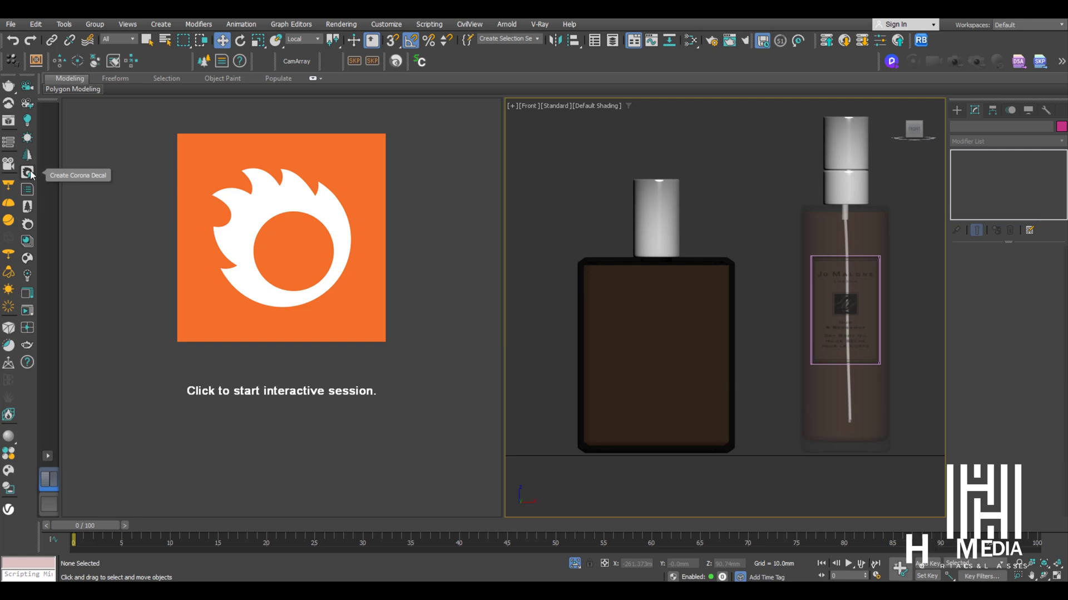
click(29, 173)
drag(624, 291, 708, 416)
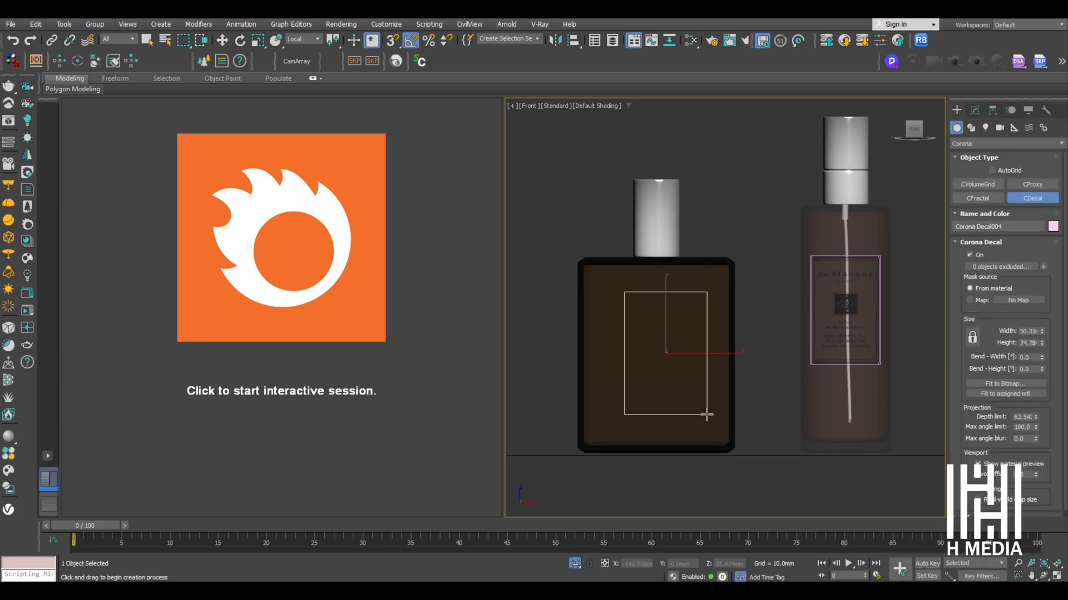
- Set the new decal's depth limit to 2 mm and move it onto the square bottle's front face
key(w)
key(t)
scroll(700, 338, up, 5)
scroll(699, 337, down, 4)
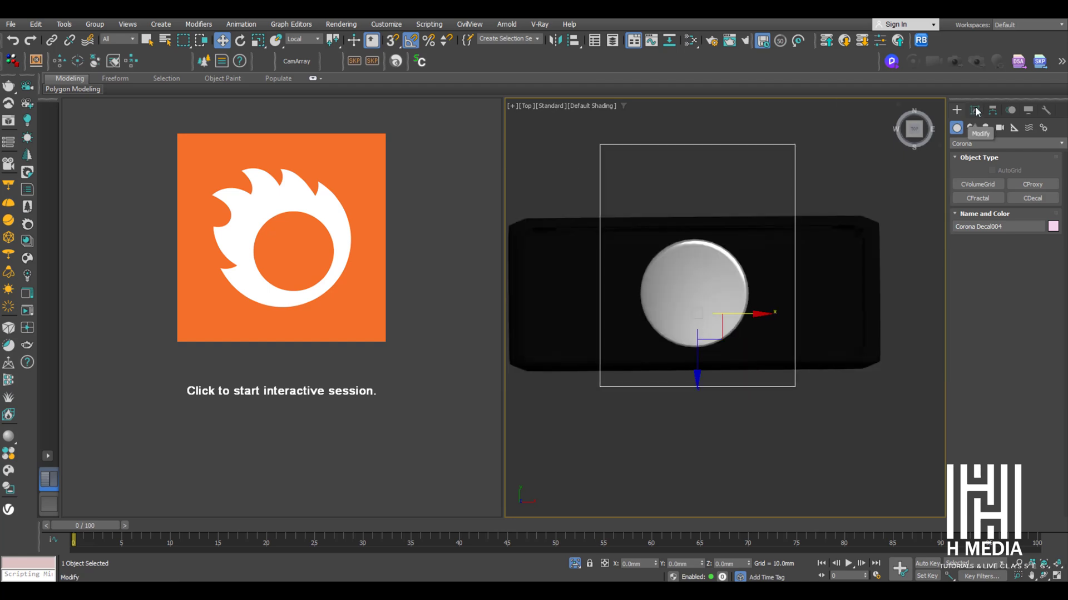
click(975, 110)
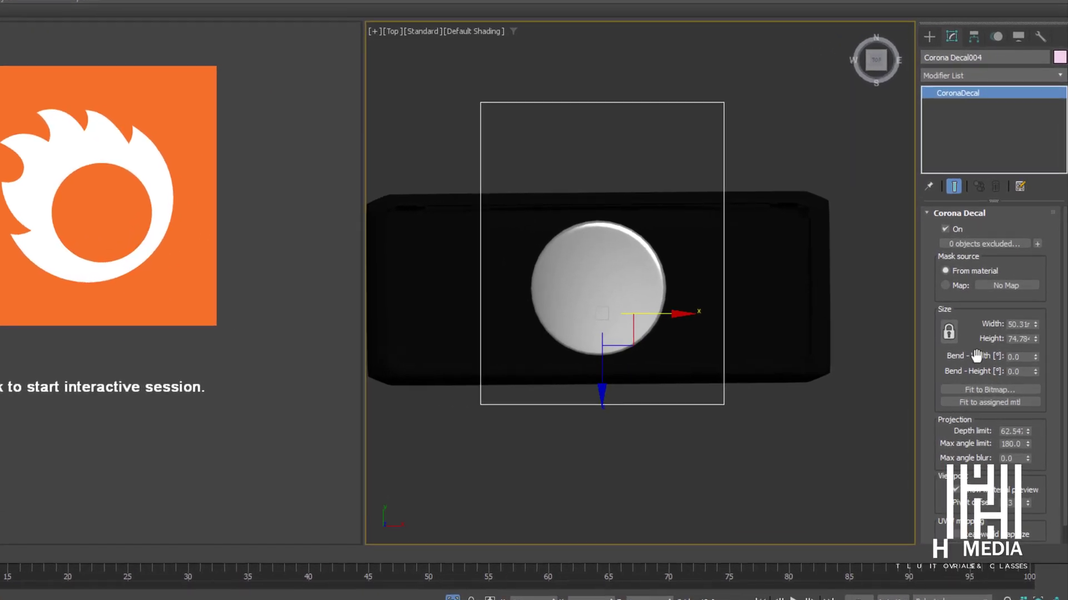
double_click(1011, 431)
text(2)
key(Return)
key(F3)
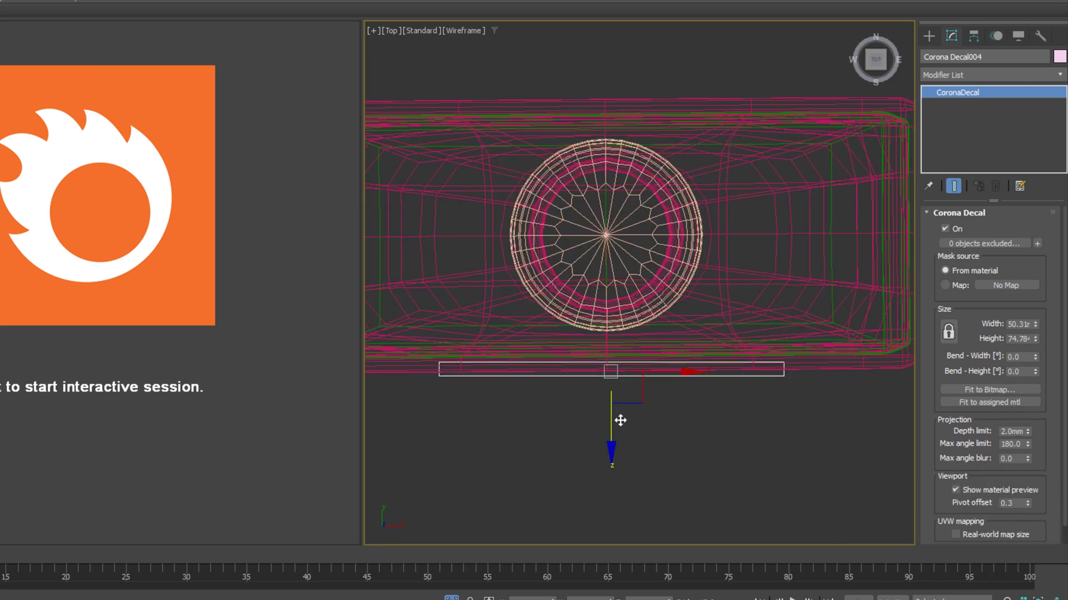
- Create another CoronaPhysicalMtl in the Slate Material Editor for the square bottle's decal
key(f)
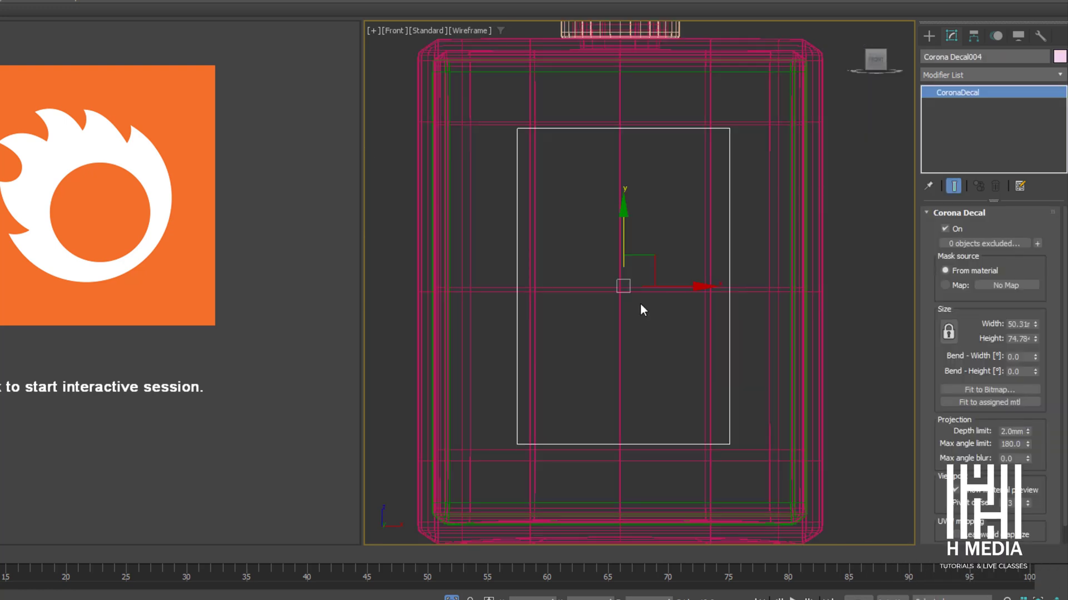
key(F3)
scroll(677, 279, down, 3)
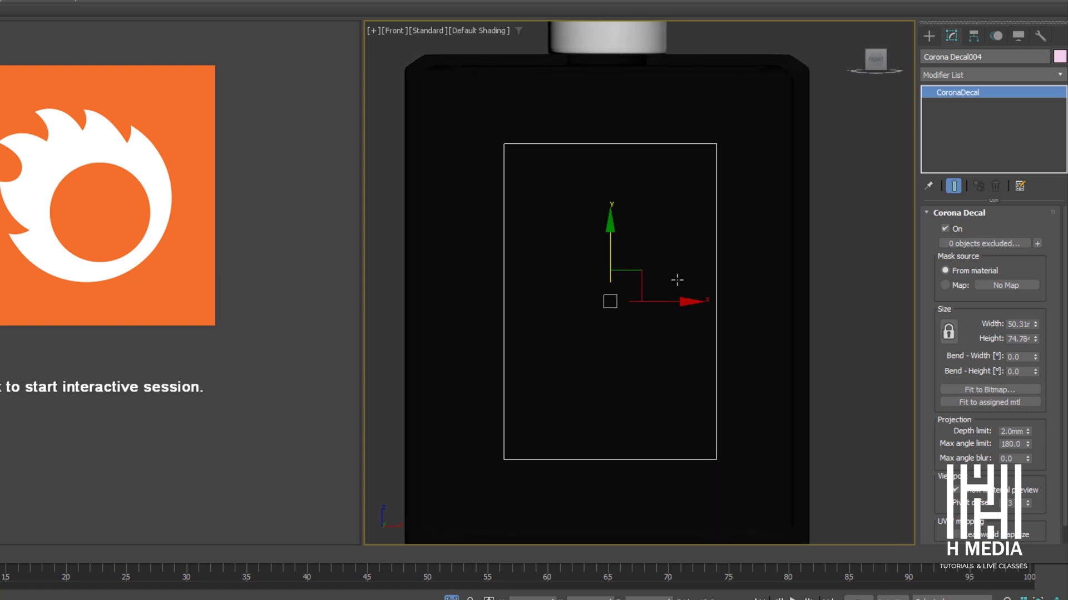
key(F4)
key(F4)
middle_drag(706, 246, 691, 255)
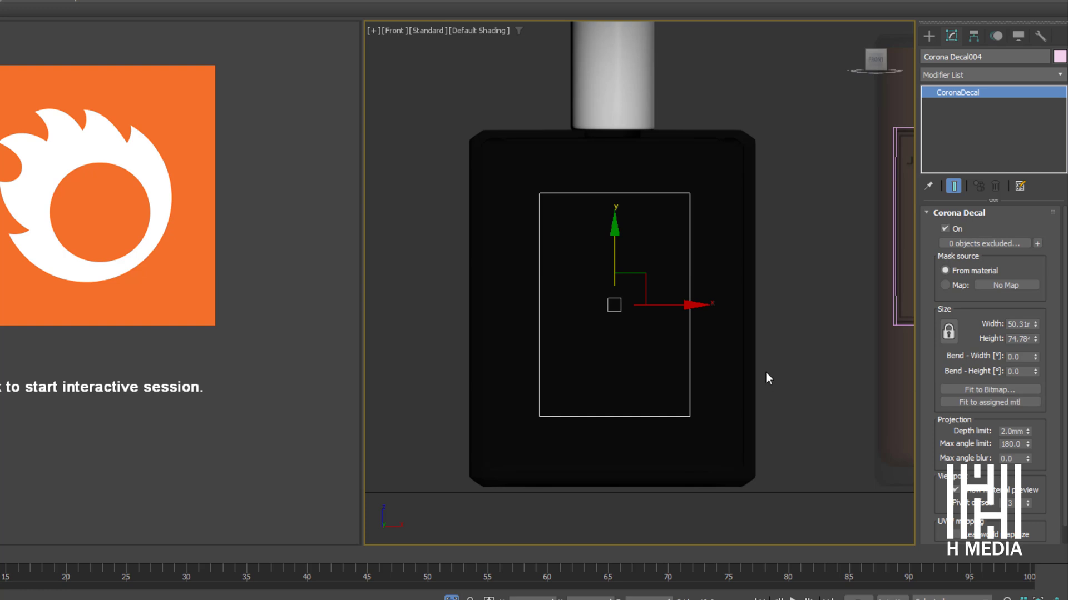
middle_drag(645, 258, 591, 260)
scroll(539, 269, up, 2)
key(m)
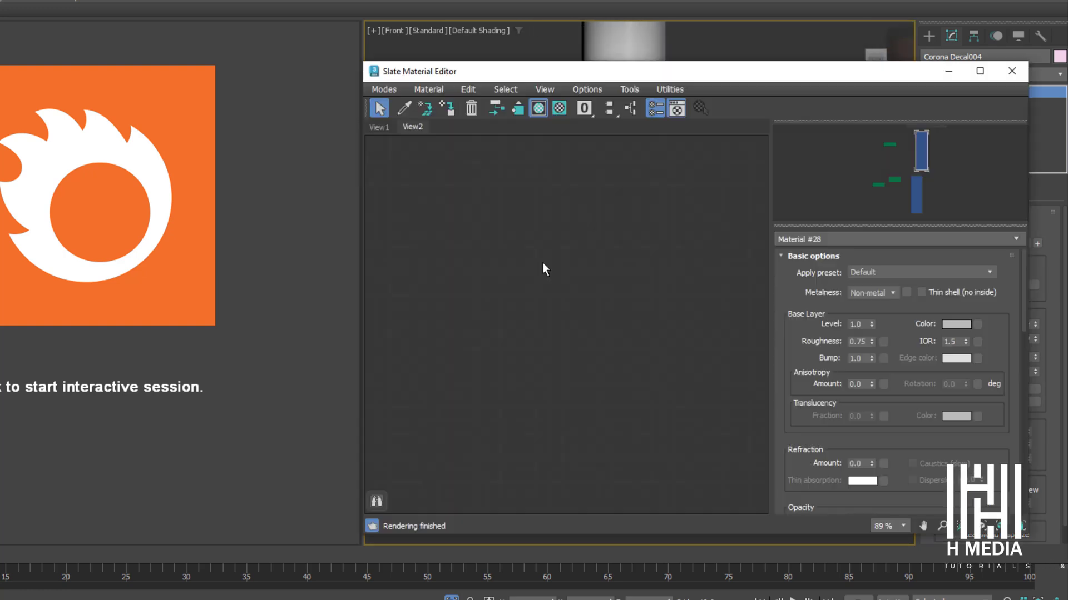
right_click(527, 230)
mouse_move(559, 237)
mouse_move(708, 270)
click(772, 267)
- Load the jo malone Sticker_01 image as a Bitmap map and connect it to the new material's Base color
right_click(434, 283)
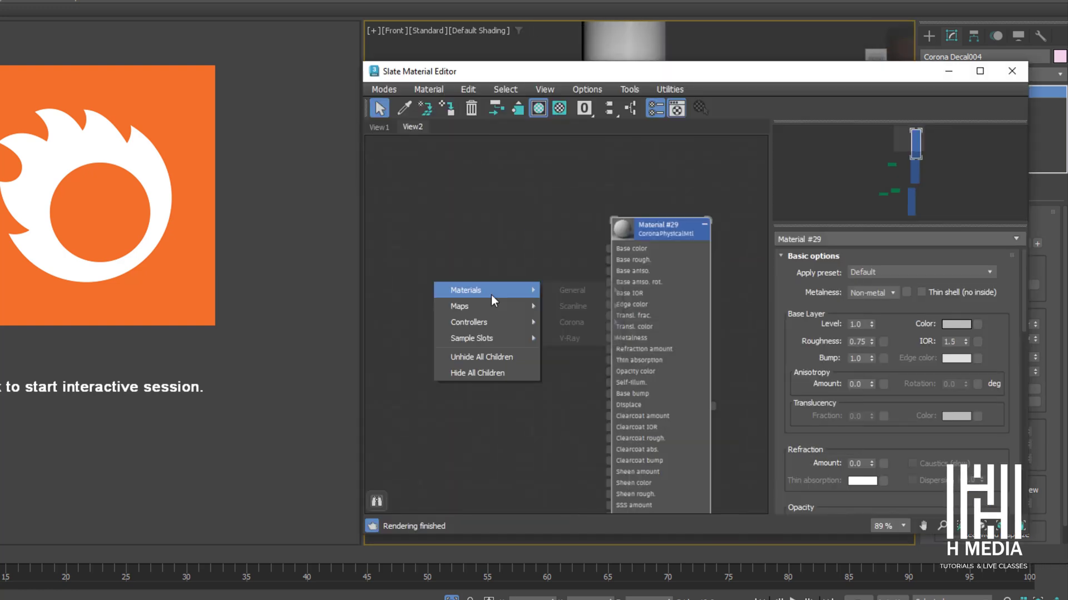
mouse_move(502, 307)
mouse_move(595, 325)
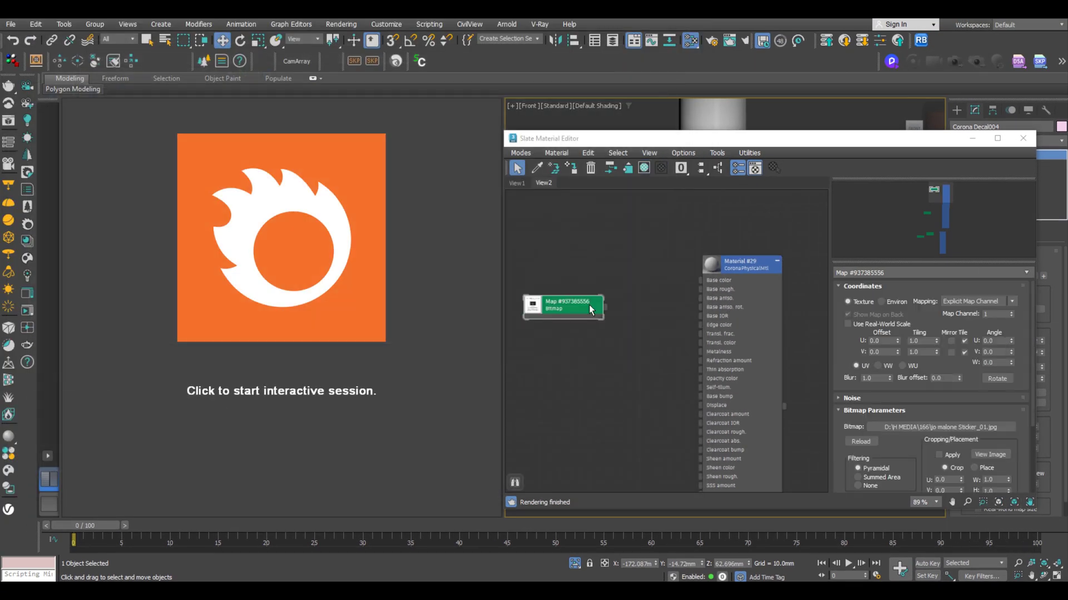
drag(606, 309, 701, 279)
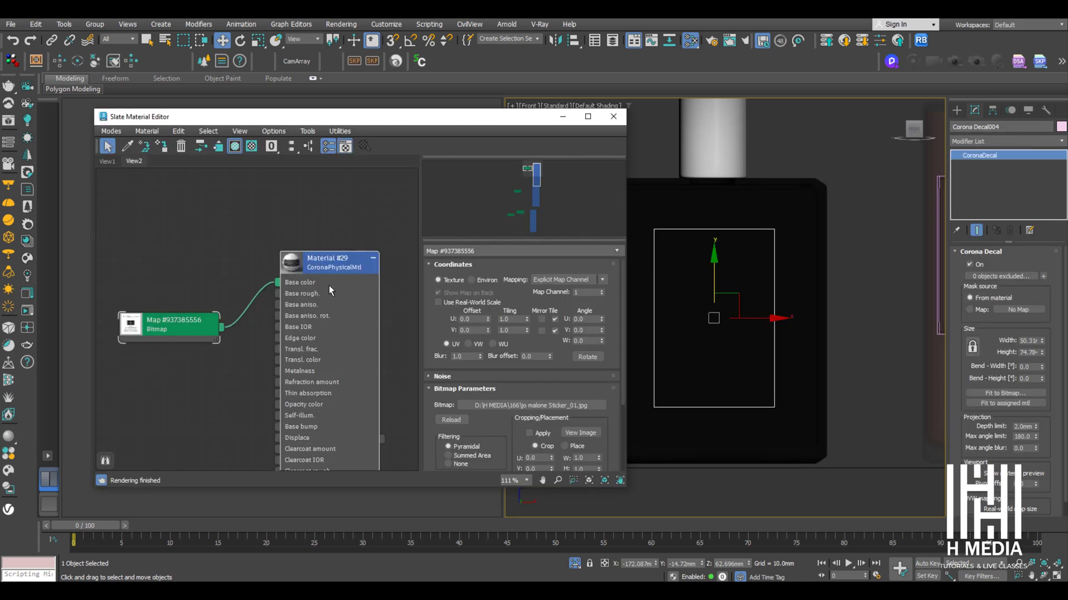
- Assign the new label material to the selected decal on the square bottle
mouse_move(321, 298)
middle_down()
mouse_move(329, 271)
mouse_move(325, 297)
middle_up()
drag(320, 223, 354, 352)
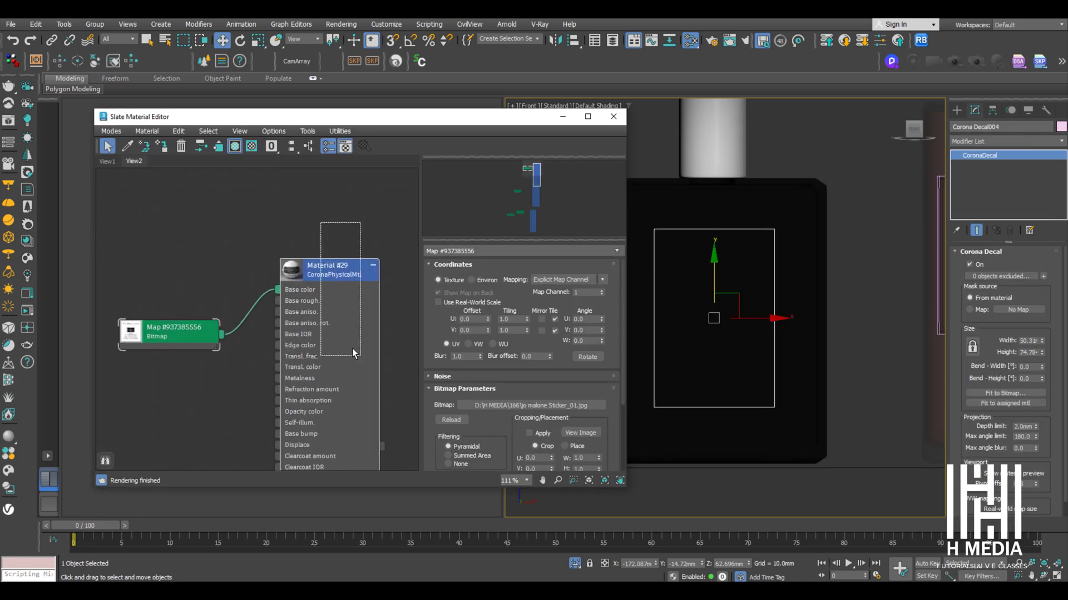
click(161, 145)
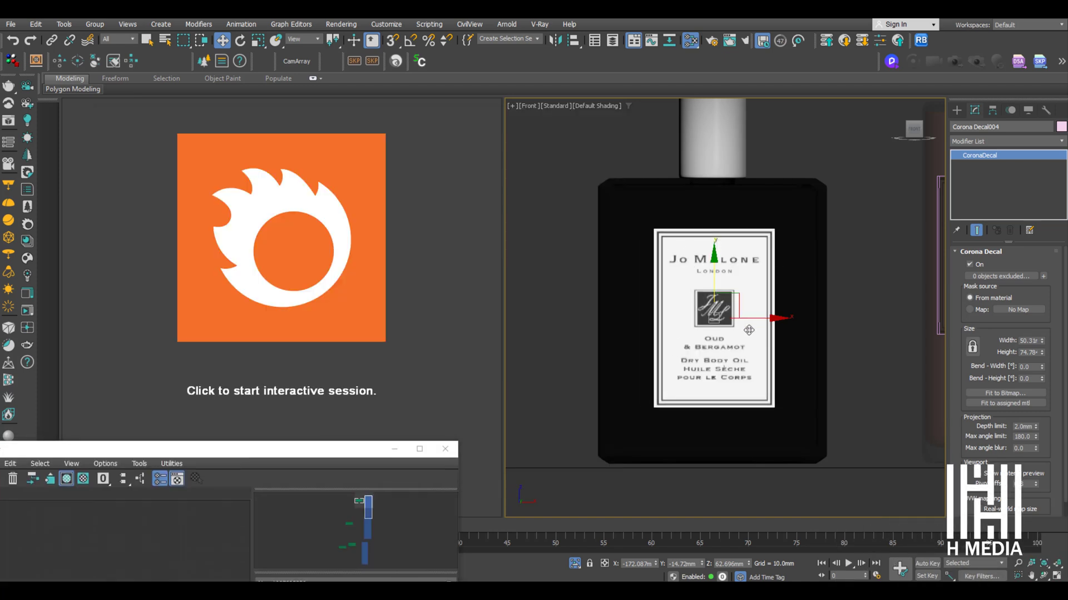
- Fit the decal's proportions to the jo malone Sticker_01 bitmap
drag(775, 330, 779, 325)
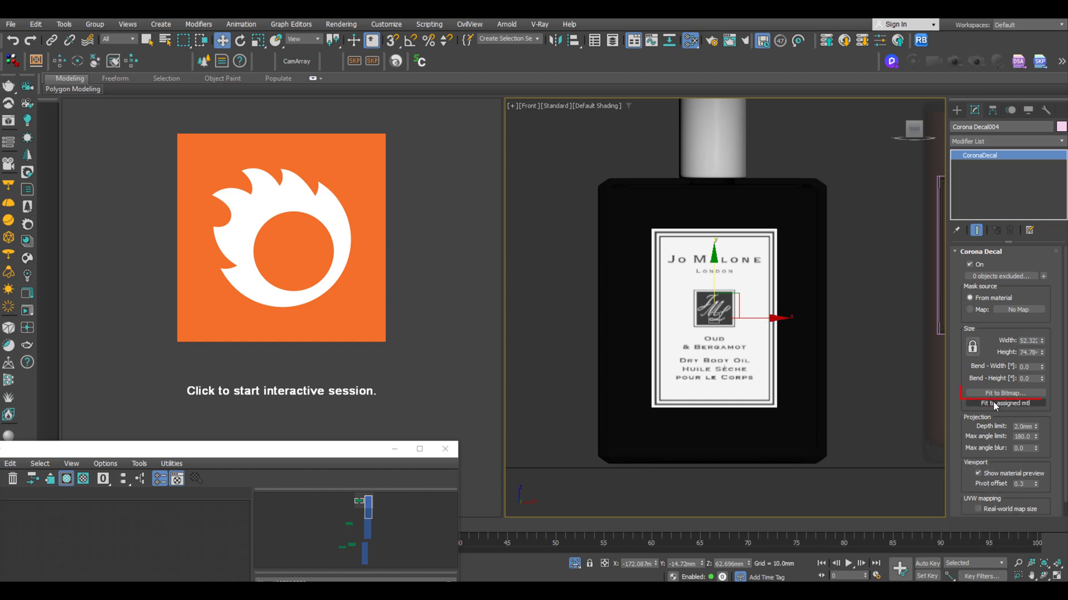
click(1022, 394)
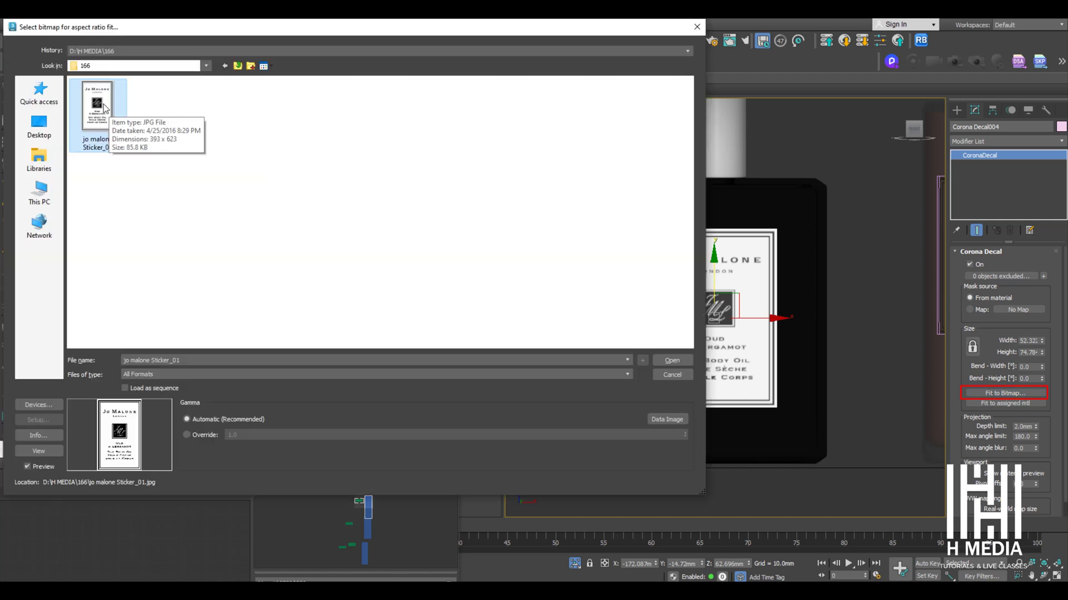
double_click(105, 109)
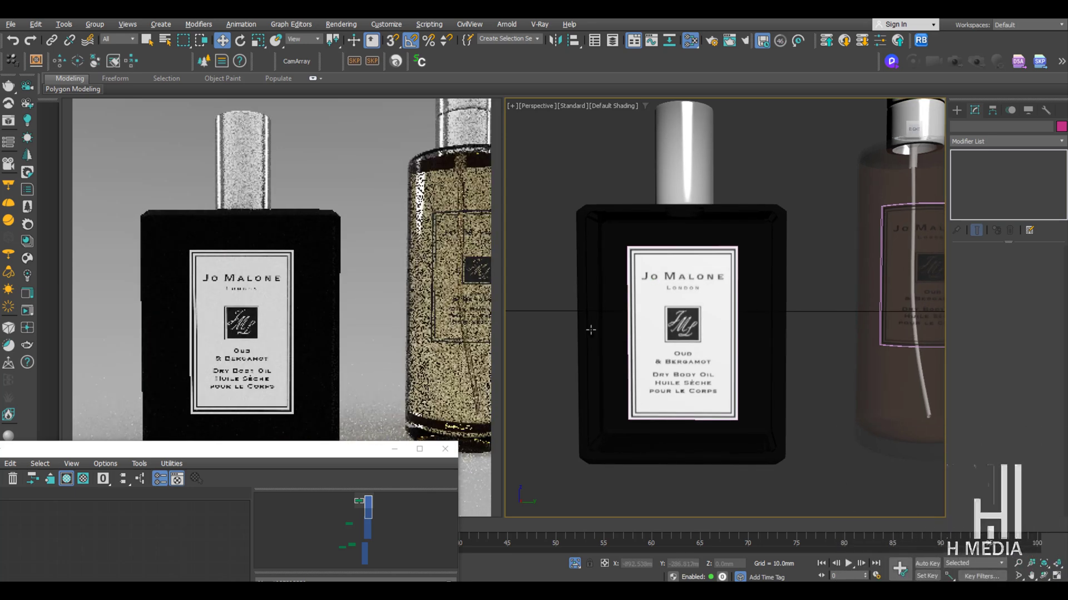
- Apply the Gold brushed preset to the square bottle's label material
drag(278, 448, 782, 127)
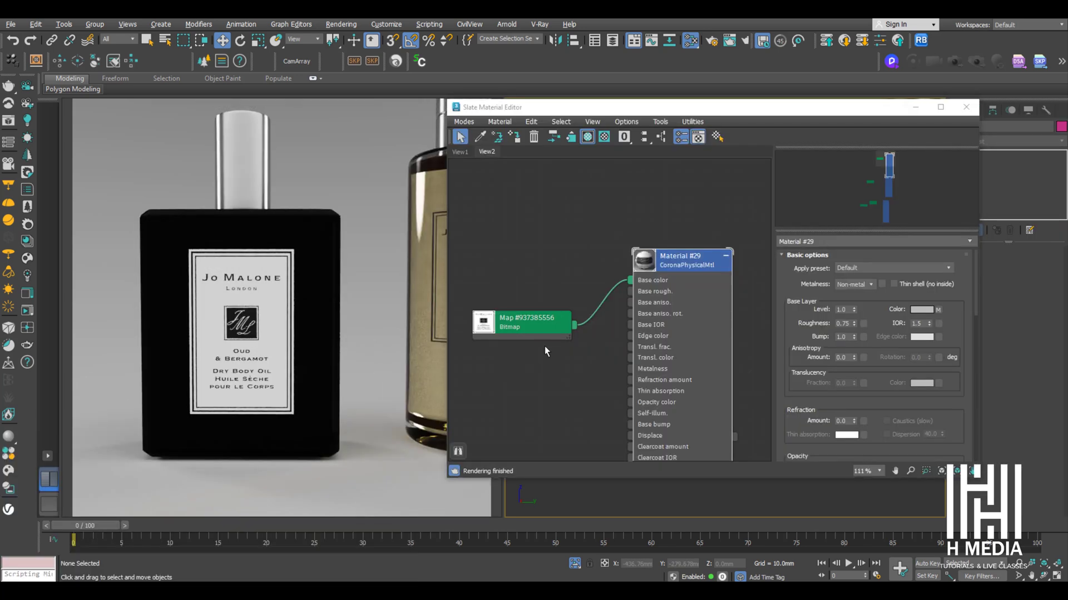
mouse_move(331, 255)
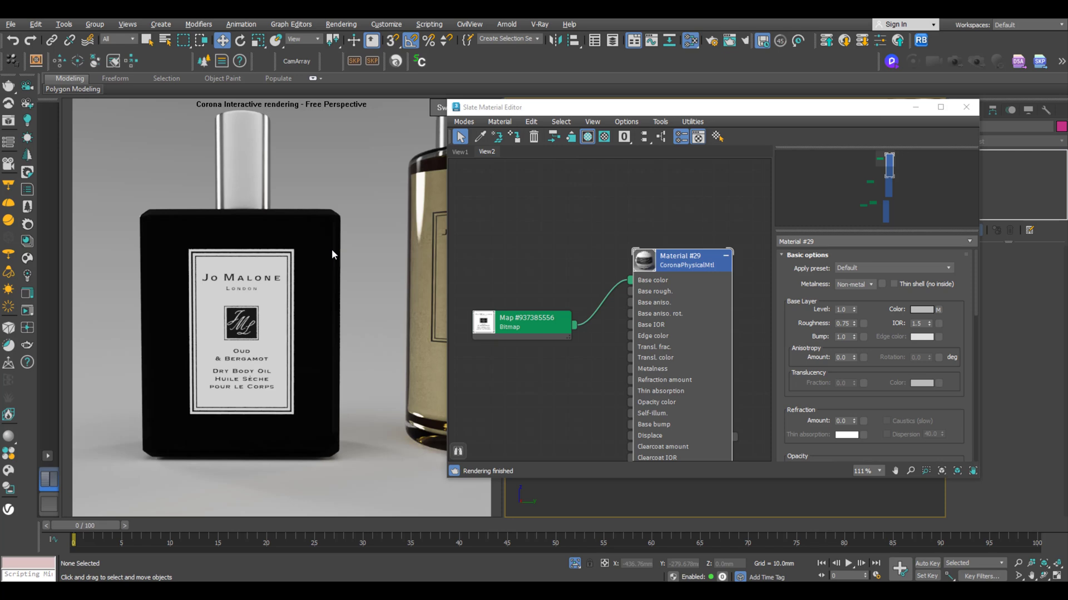
click(694, 272)
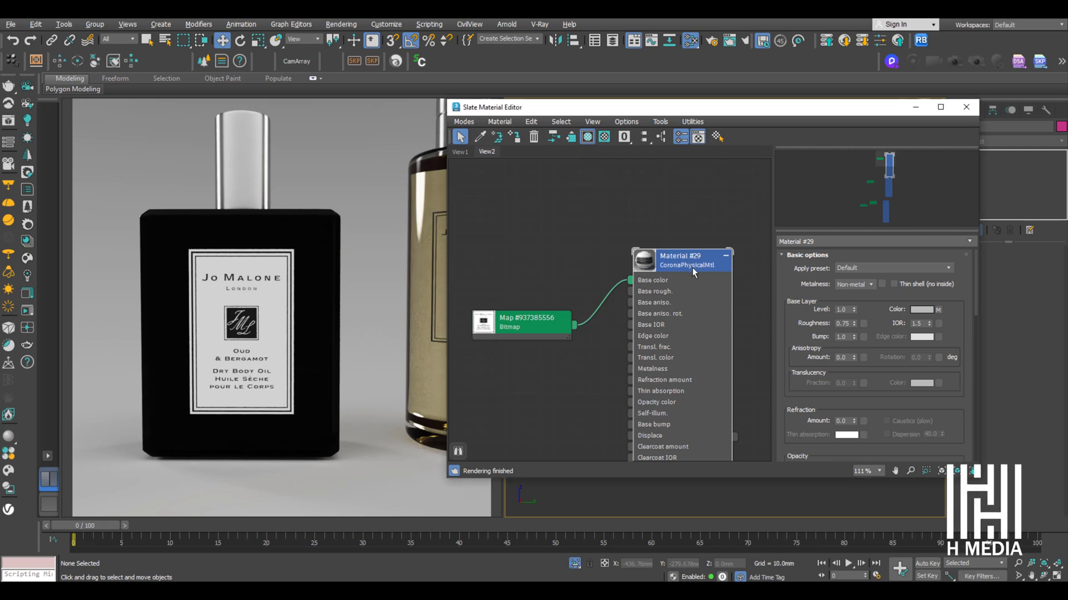
click(862, 268)
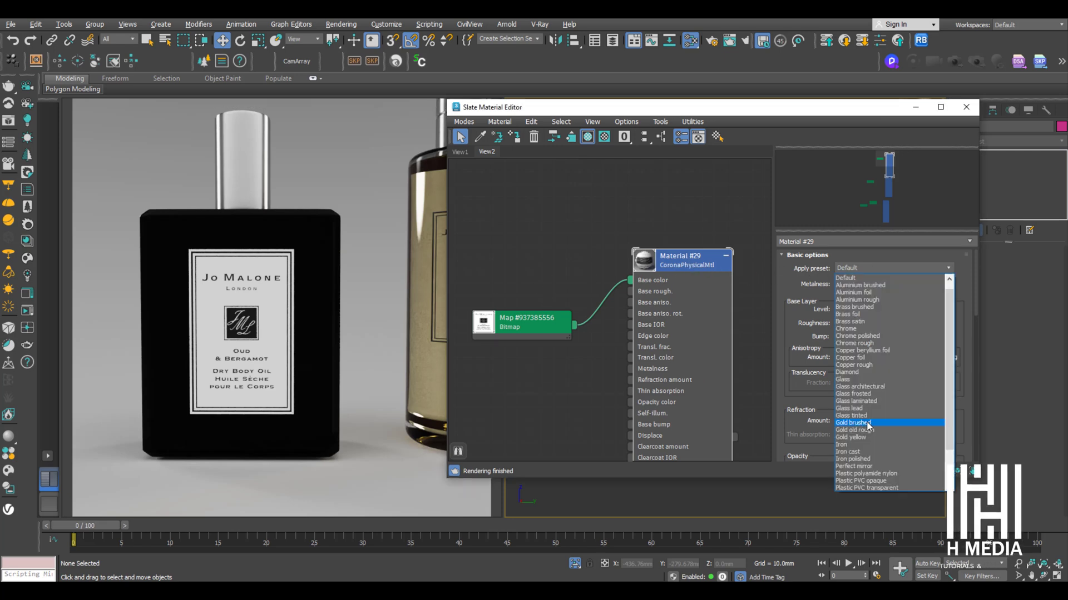
click(871, 424)
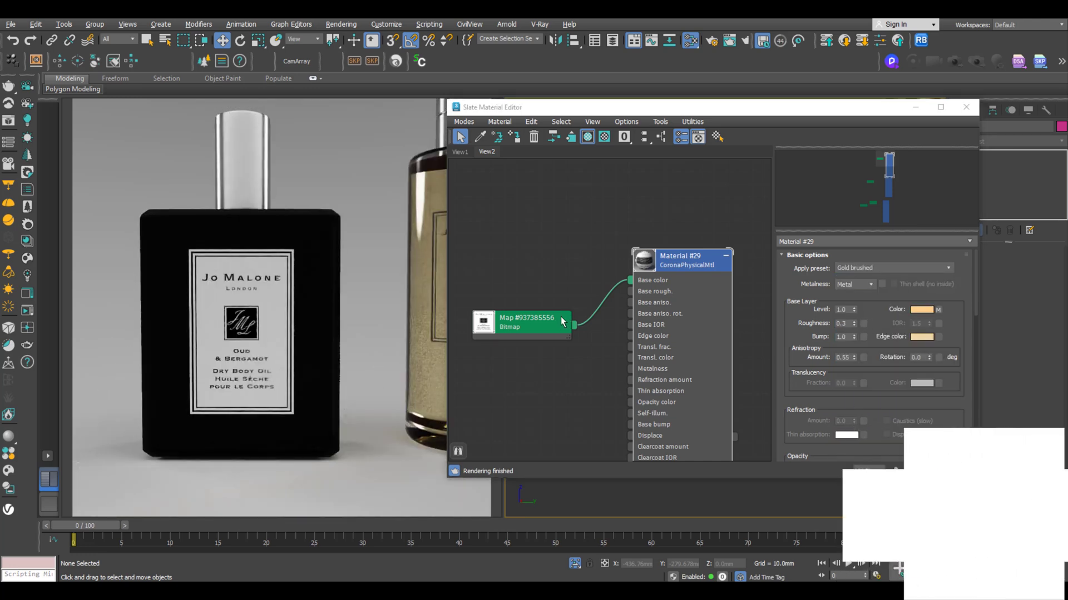
- Disconnect the label bitmap from the gold material's Base color and spread the nodes apart
middle_drag(565, 318, 620, 297)
drag(569, 307, 531, 307)
drag(686, 259, 639, 306)
drag(531, 304, 508, 305)
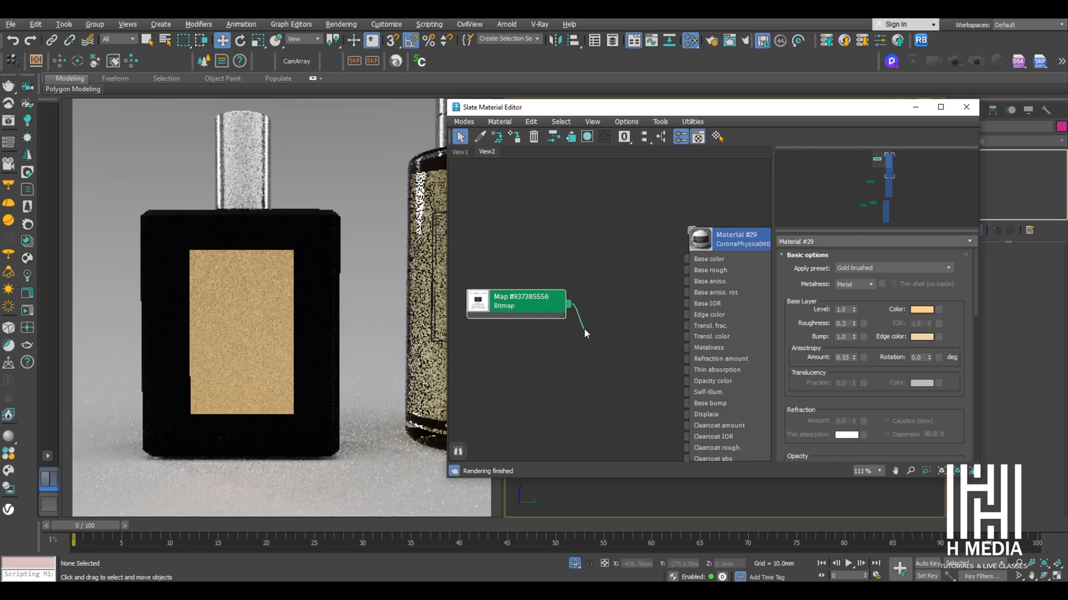
- Feed the label bitmap into a new Output map with Invert enabled and connect it to the gold material's Opacity color
drag(584, 330, 594, 343)
mouse_move(617, 362)
mouse_move(722, 380)
click(778, 332)
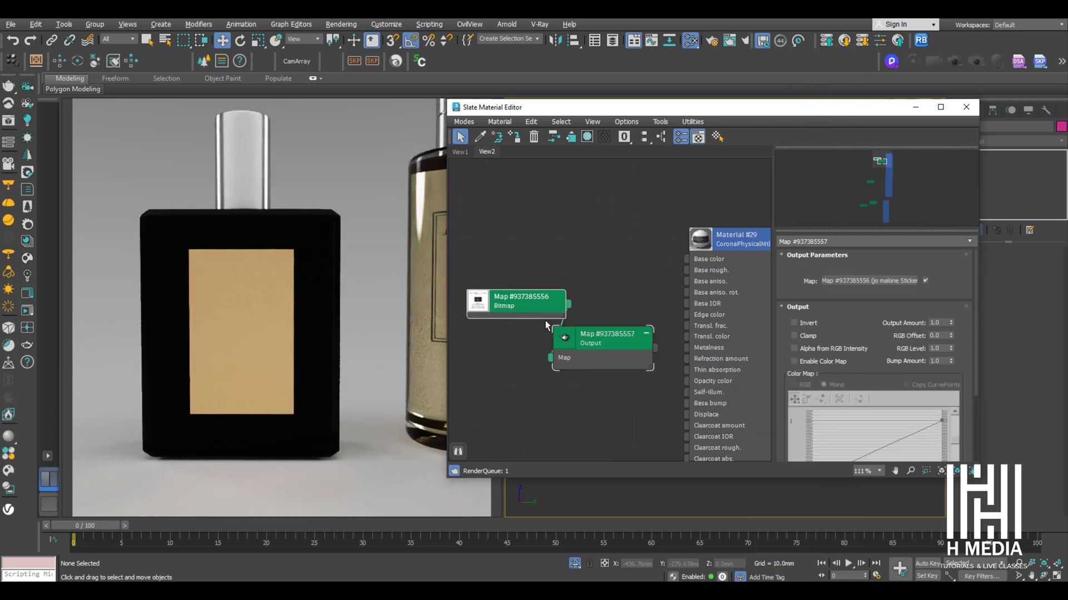
drag(507, 308, 492, 296)
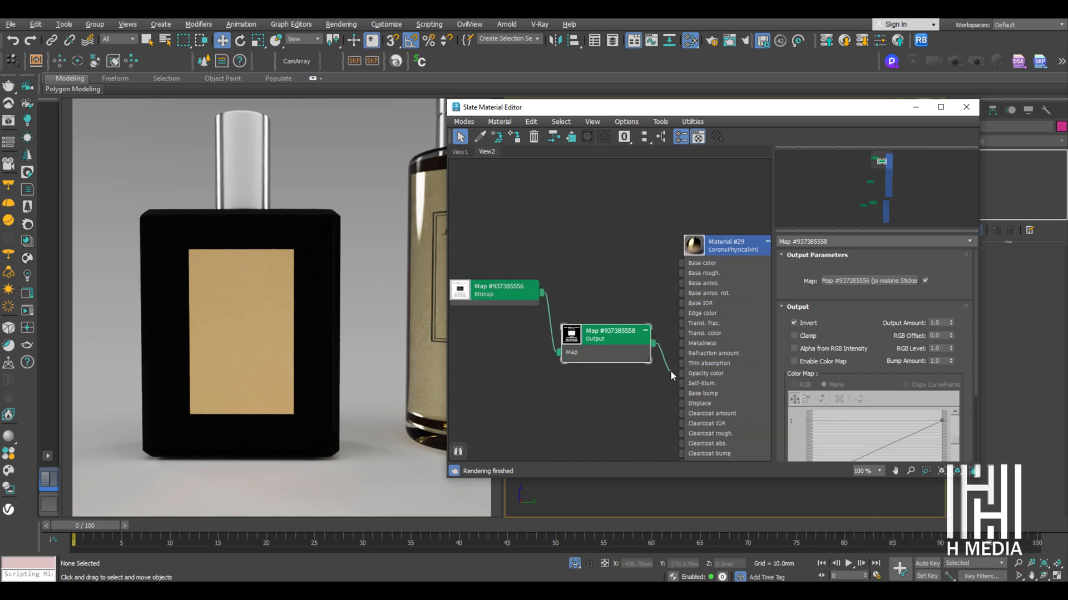
drag(669, 370, 682, 375)
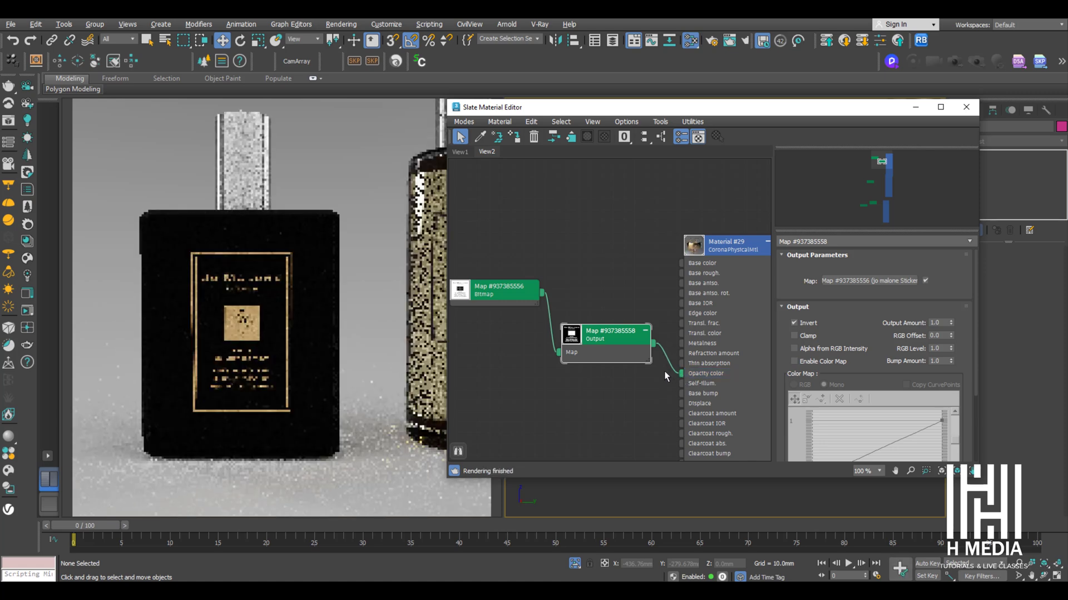